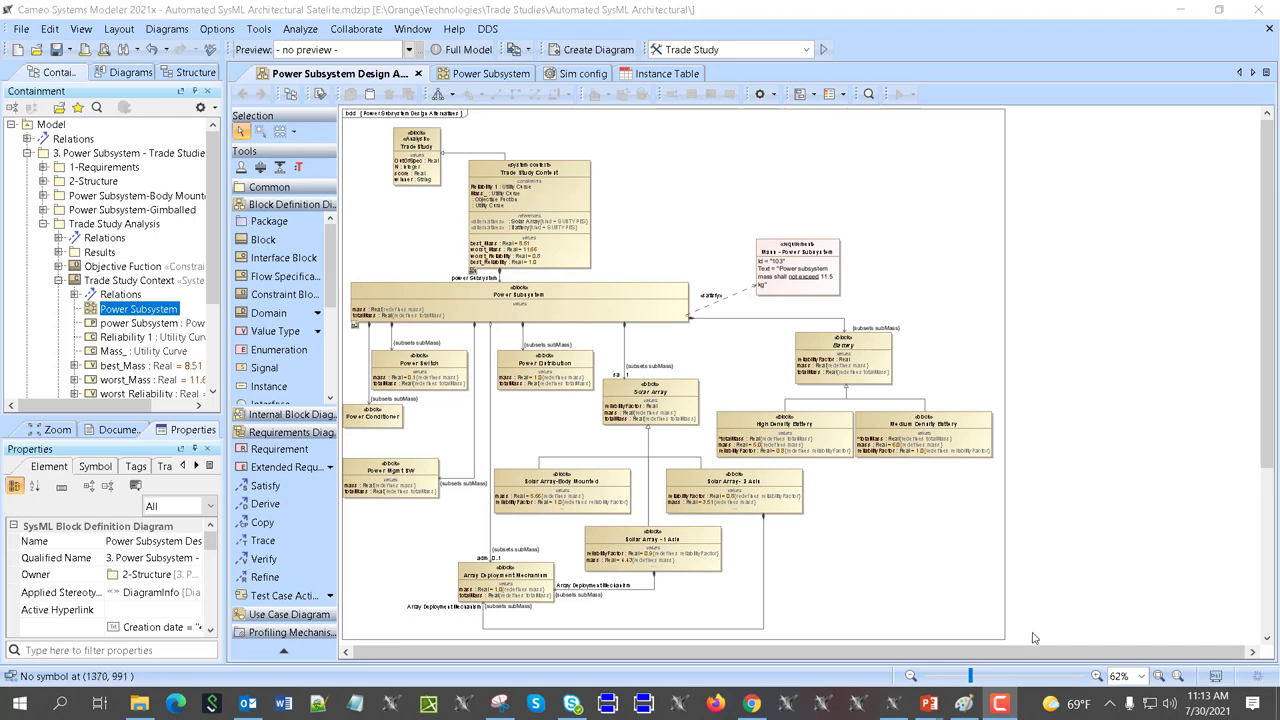
Bring the already-running PowerPoint slide show to the front from its taskbar preview
mouse_move(937, 708)
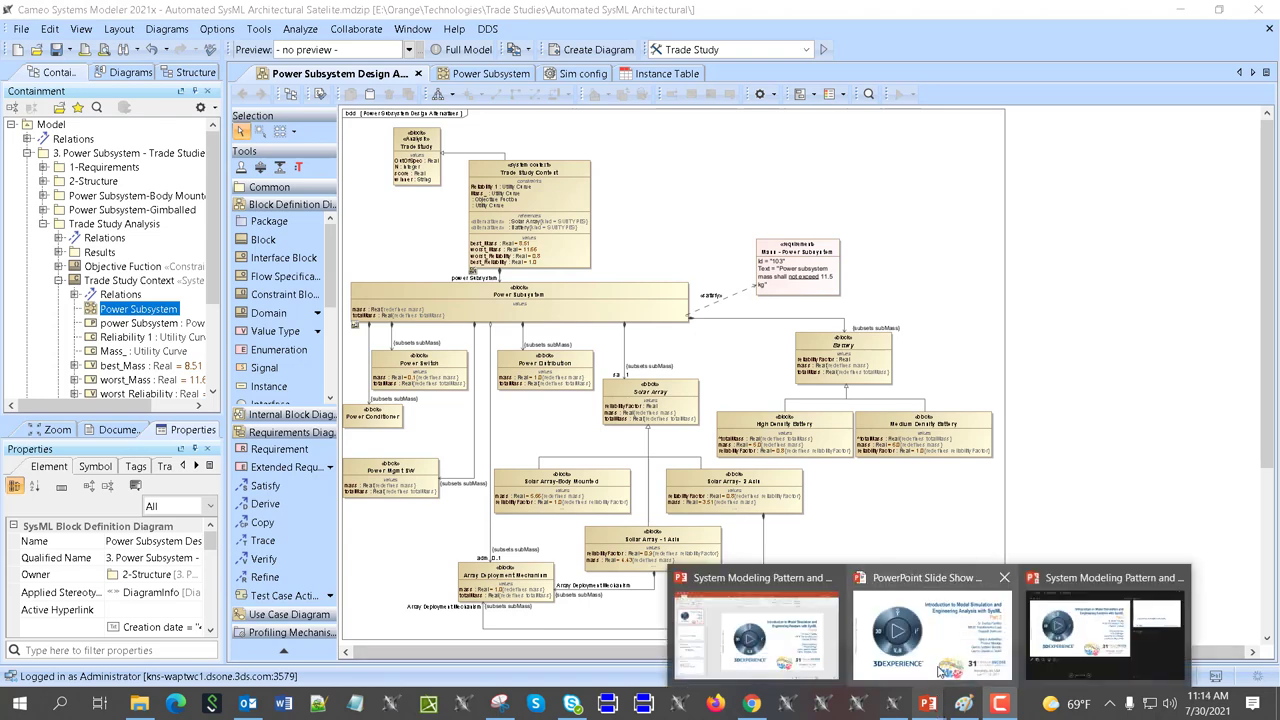
click(932, 630)
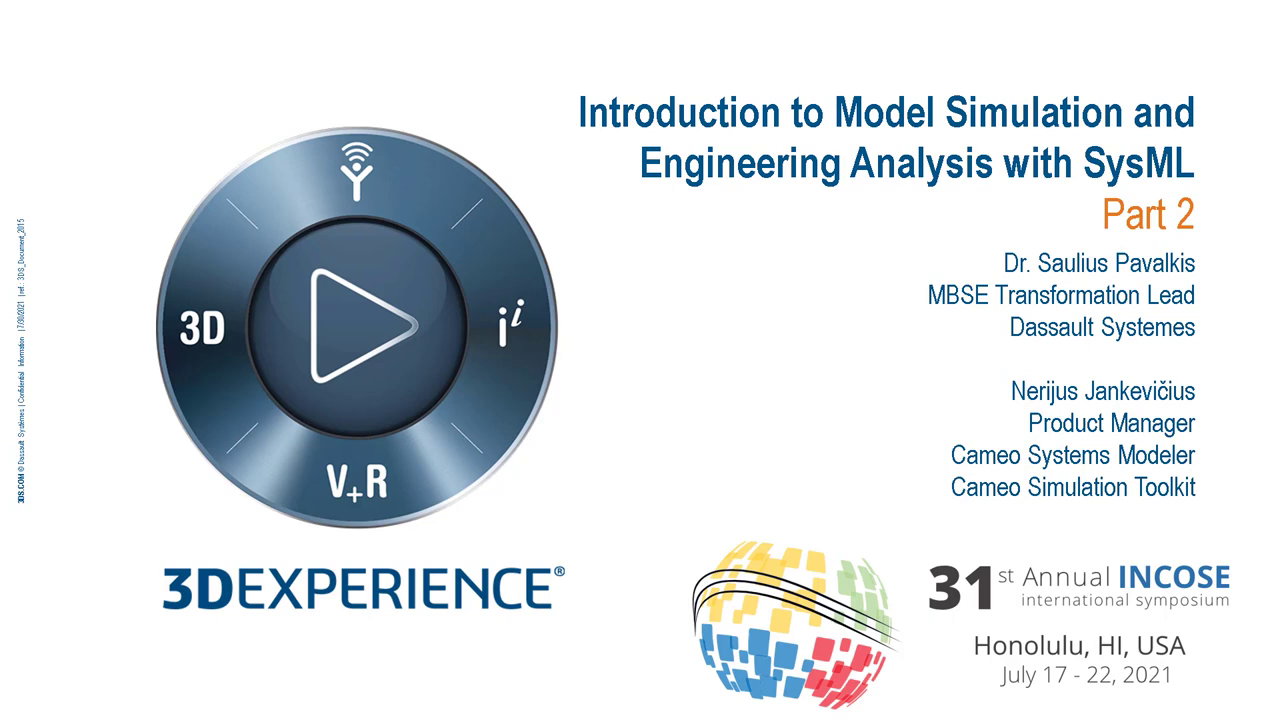
Switch from the full-screen SysML simulation title slide back to the Cameo Power Subsystem diagram
key(alt+Tab)
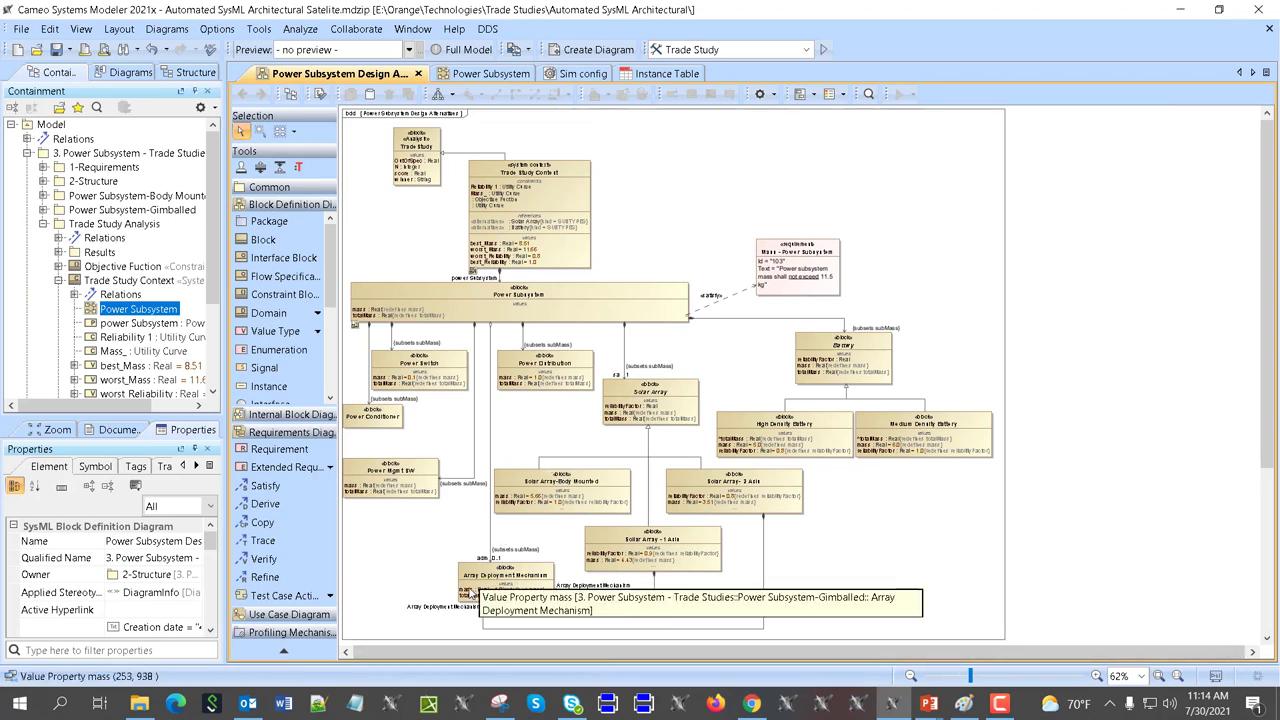
Zoom the design alternatives diagram from 62% to 122%, then back to 102%, to read the block values
scroll(476, 585, up, 3)
scroll(484, 570, down, 3)
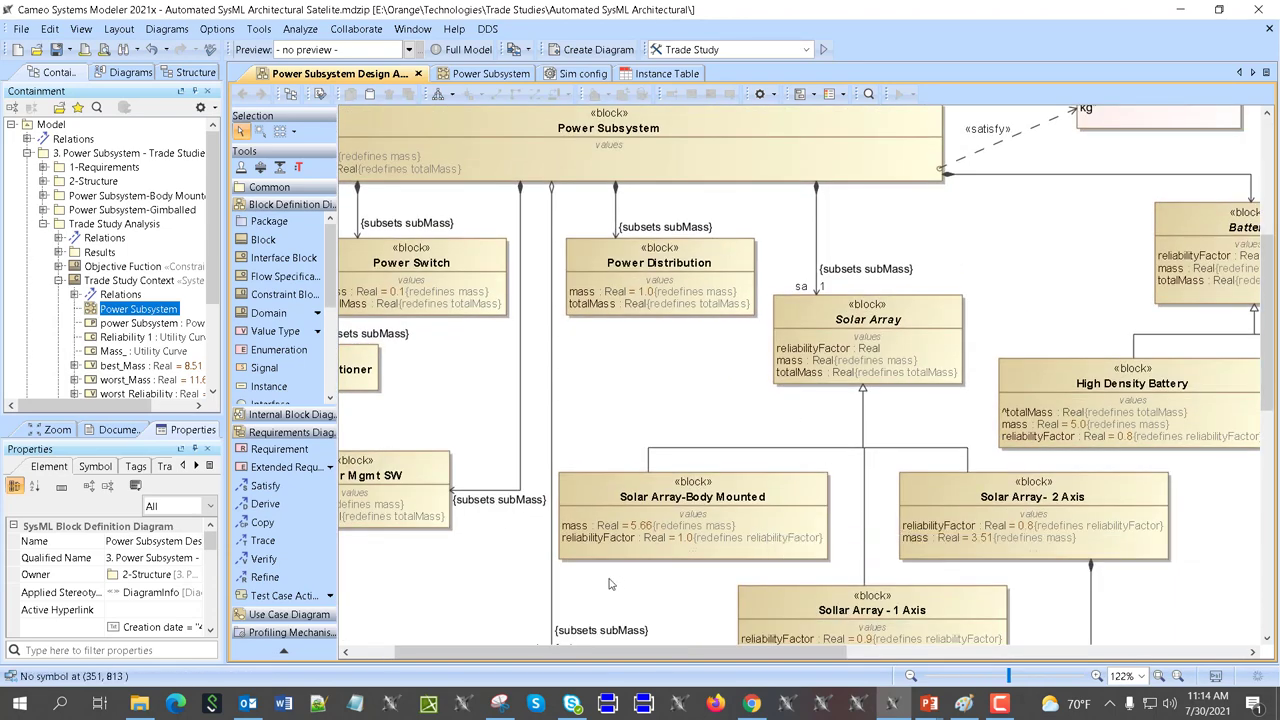
scroll(604, 566, down, 1)
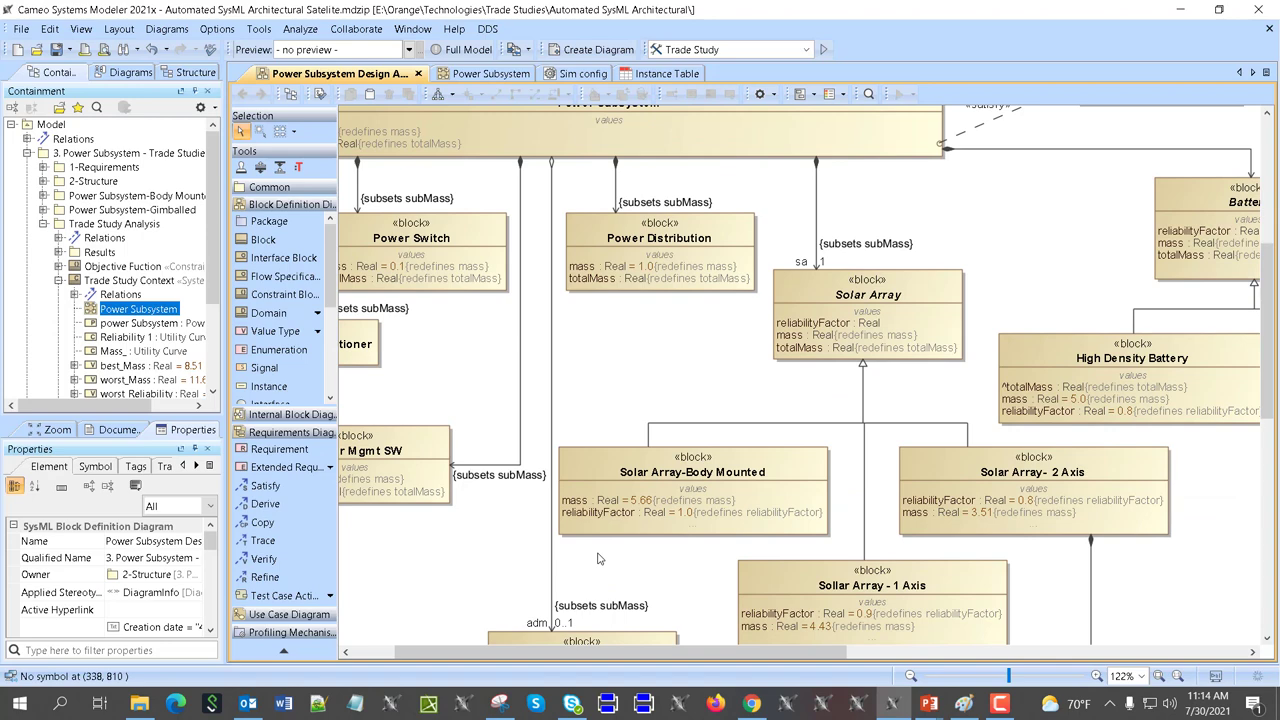
scroll(594, 556, down, 2)
scroll(585, 552, down, 1)
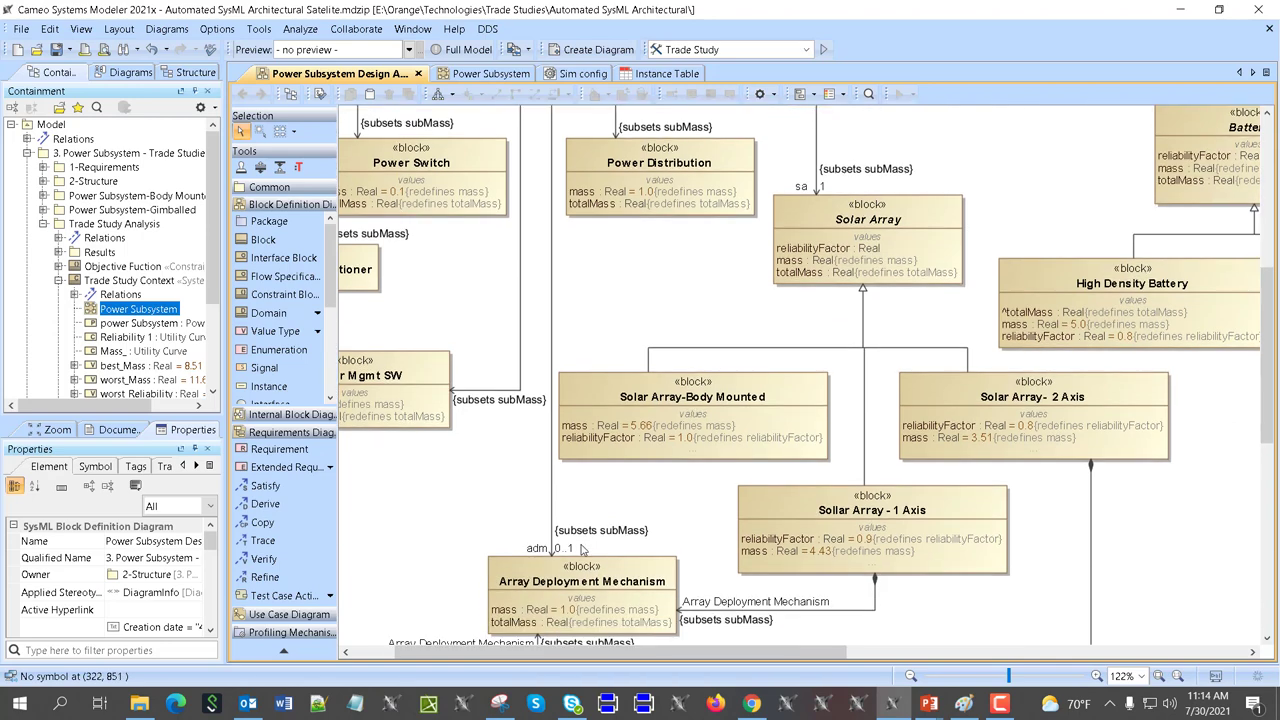
scroll(583, 548, down, 2)
scroll(580, 545, up, 5)
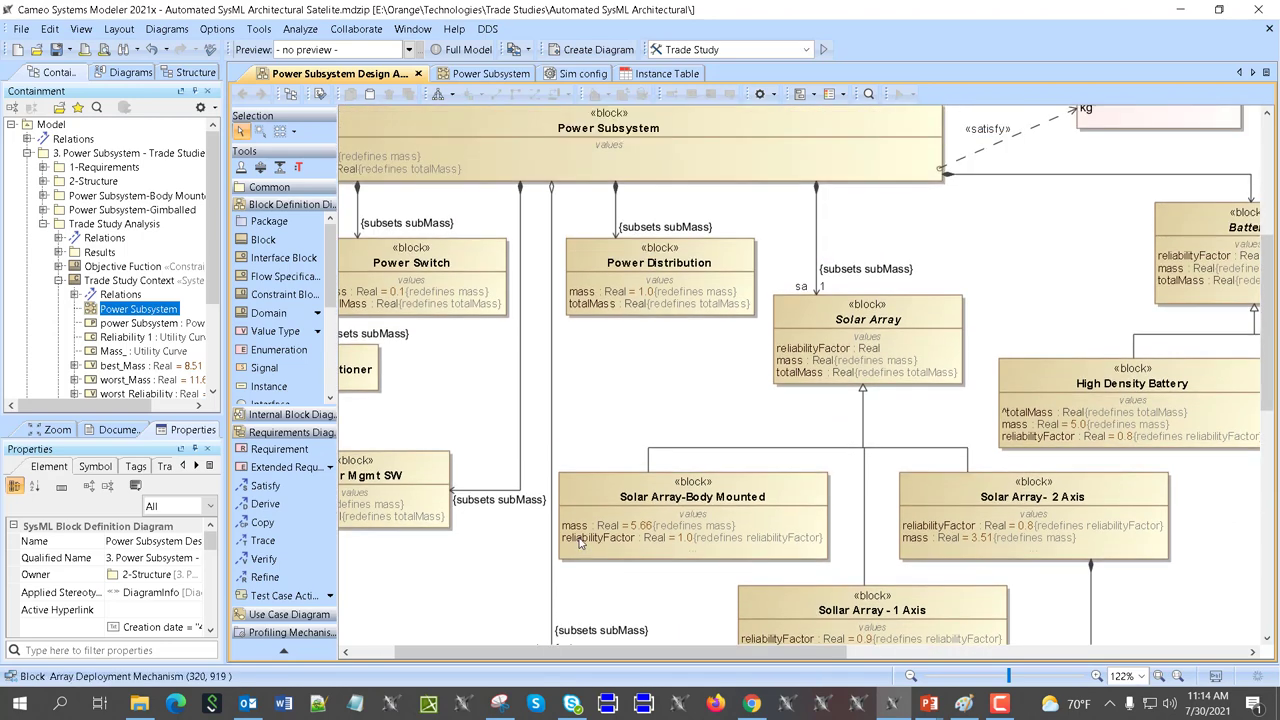
scroll(643, 480, down, 2)
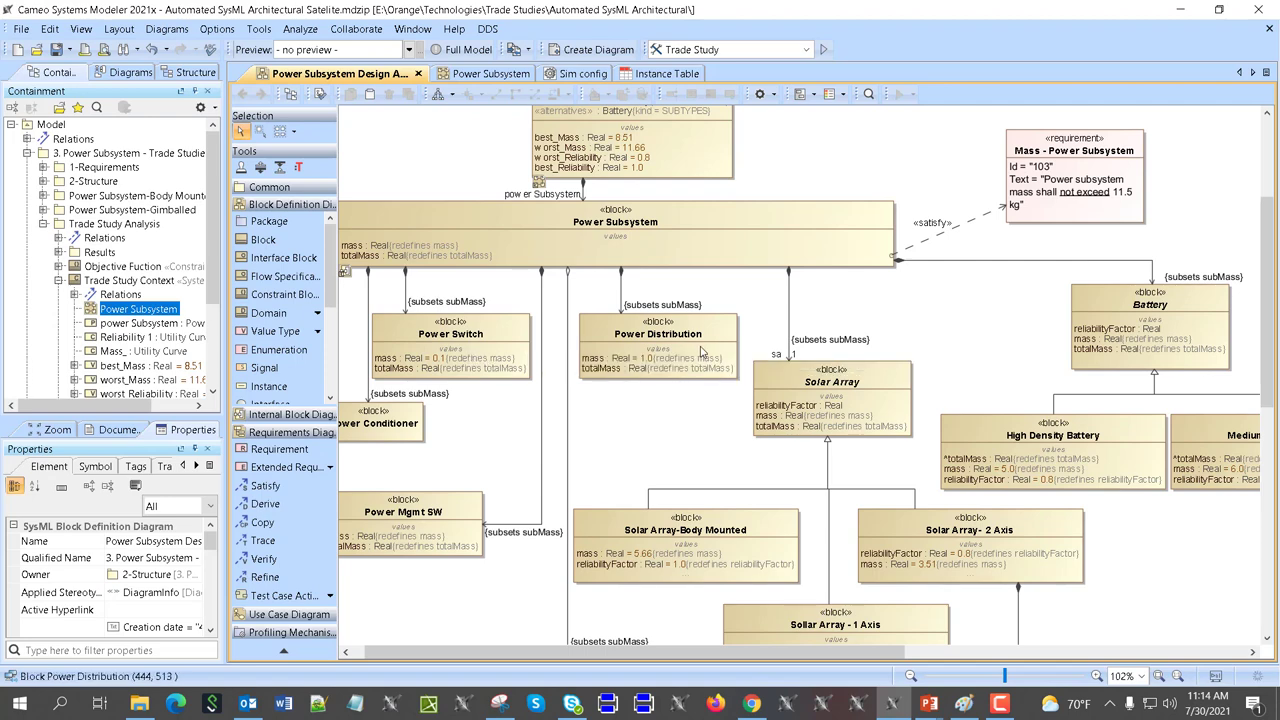
scroll(610, 652, left, 1)
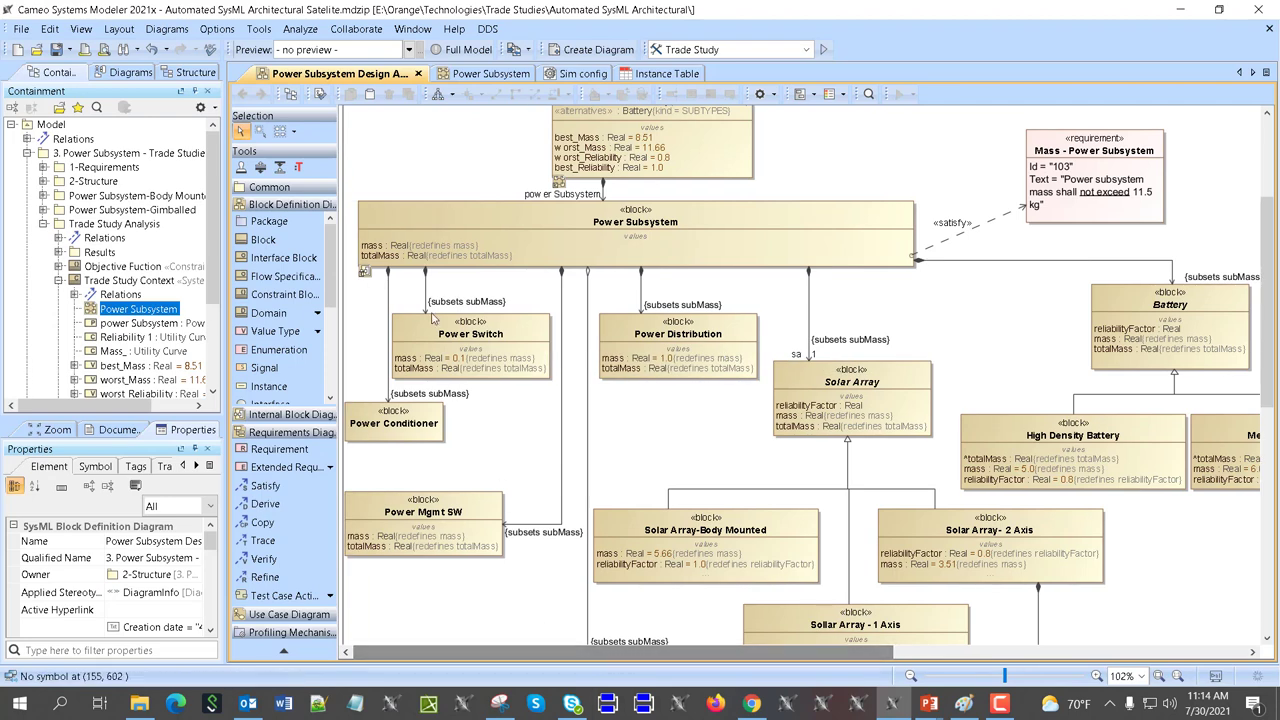
double_click(443, 245)
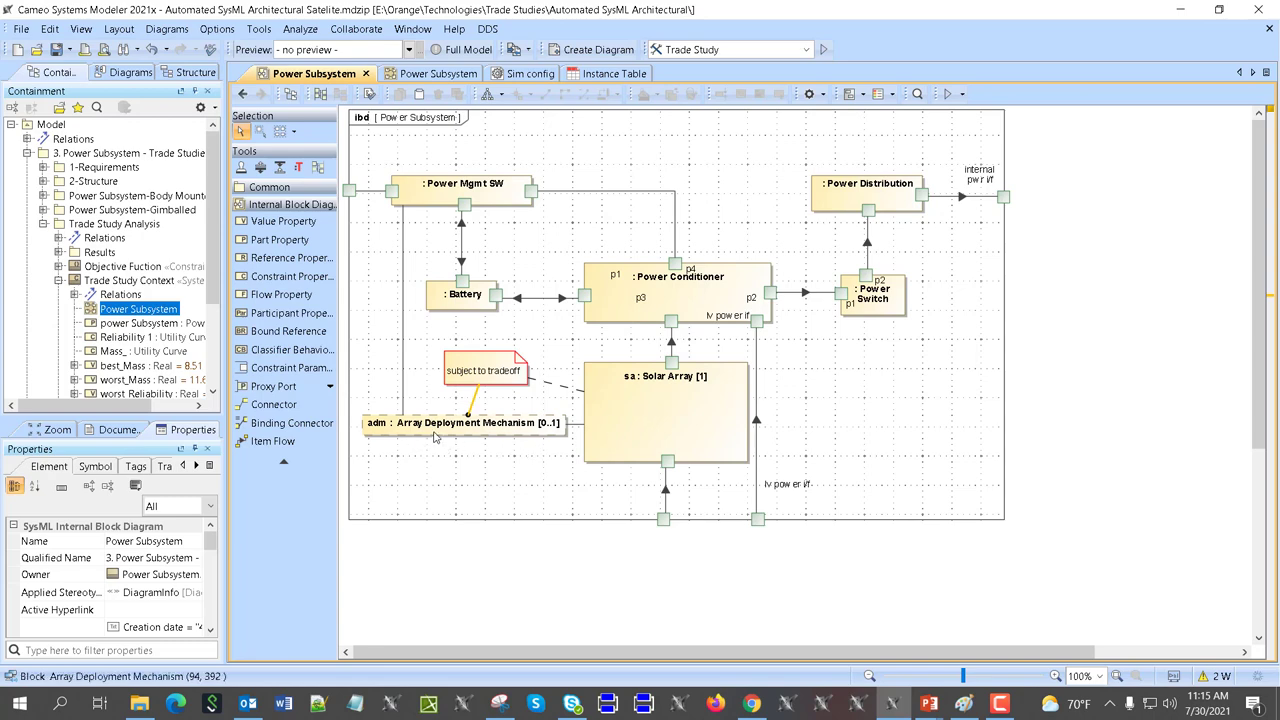
click(242, 95)
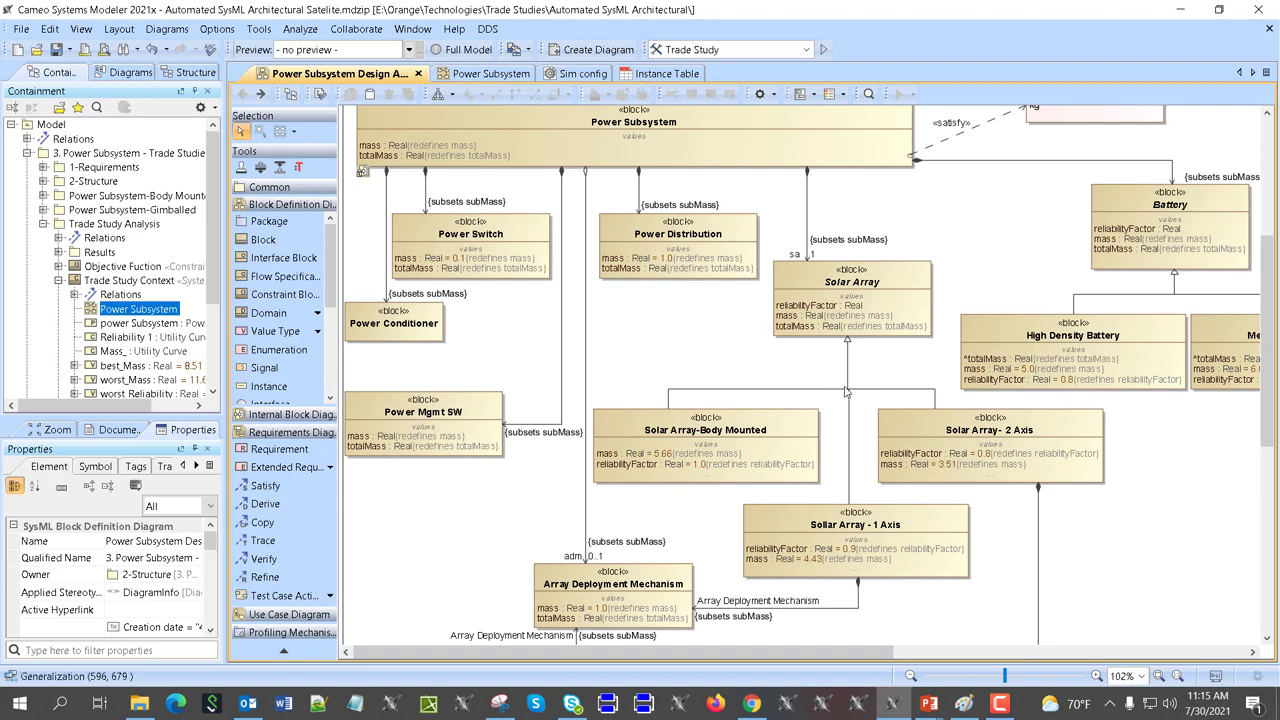
scroll(845, 392, down, 1)
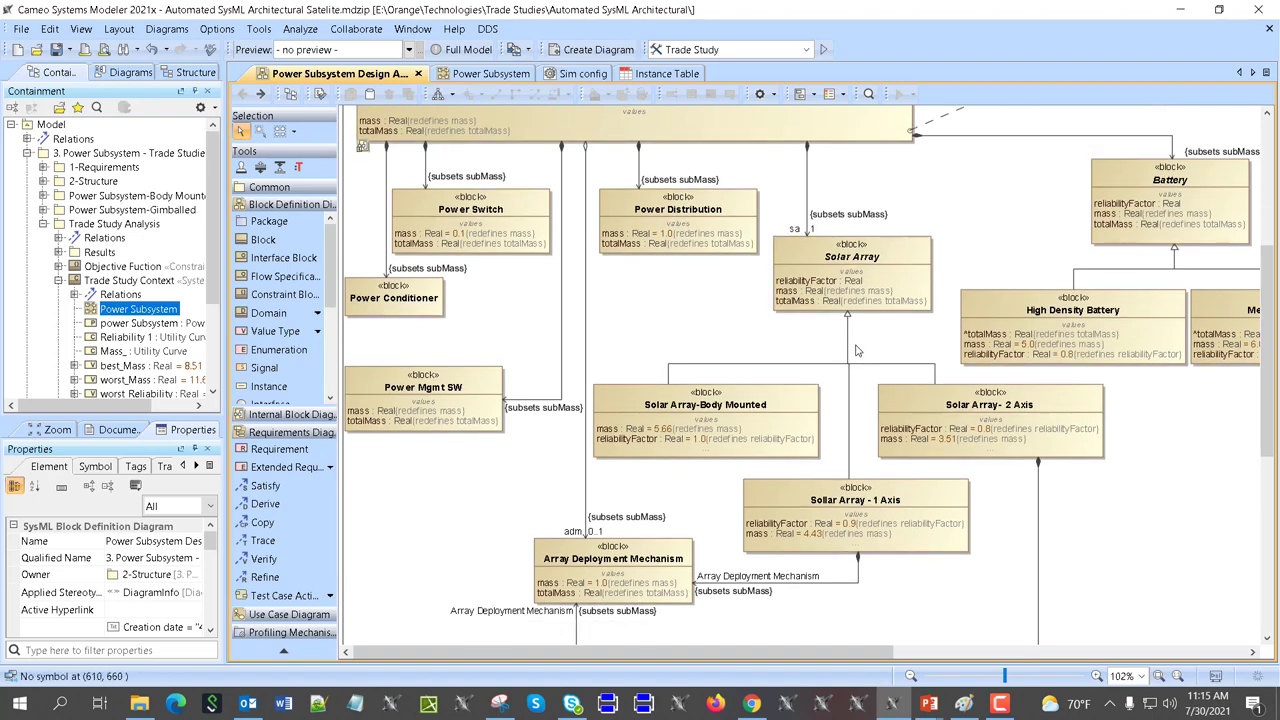
scroll(855, 350, down, 2)
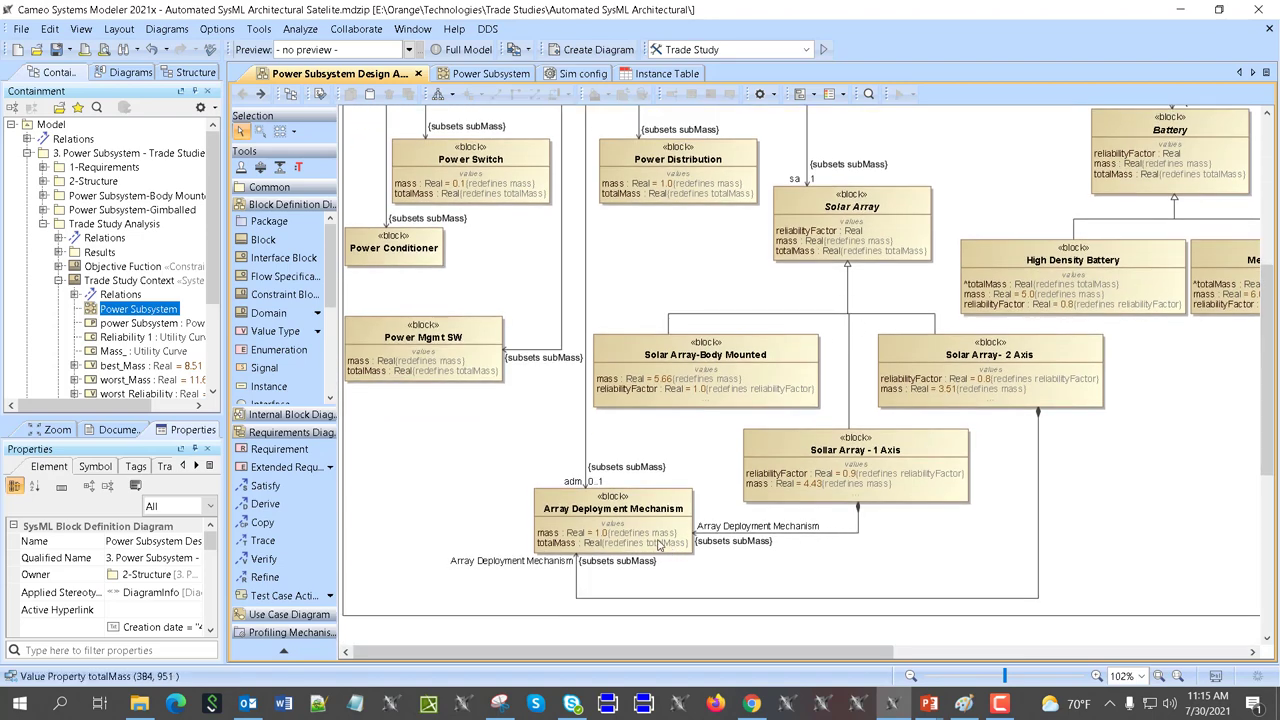
scroll(630, 420, up, 3)
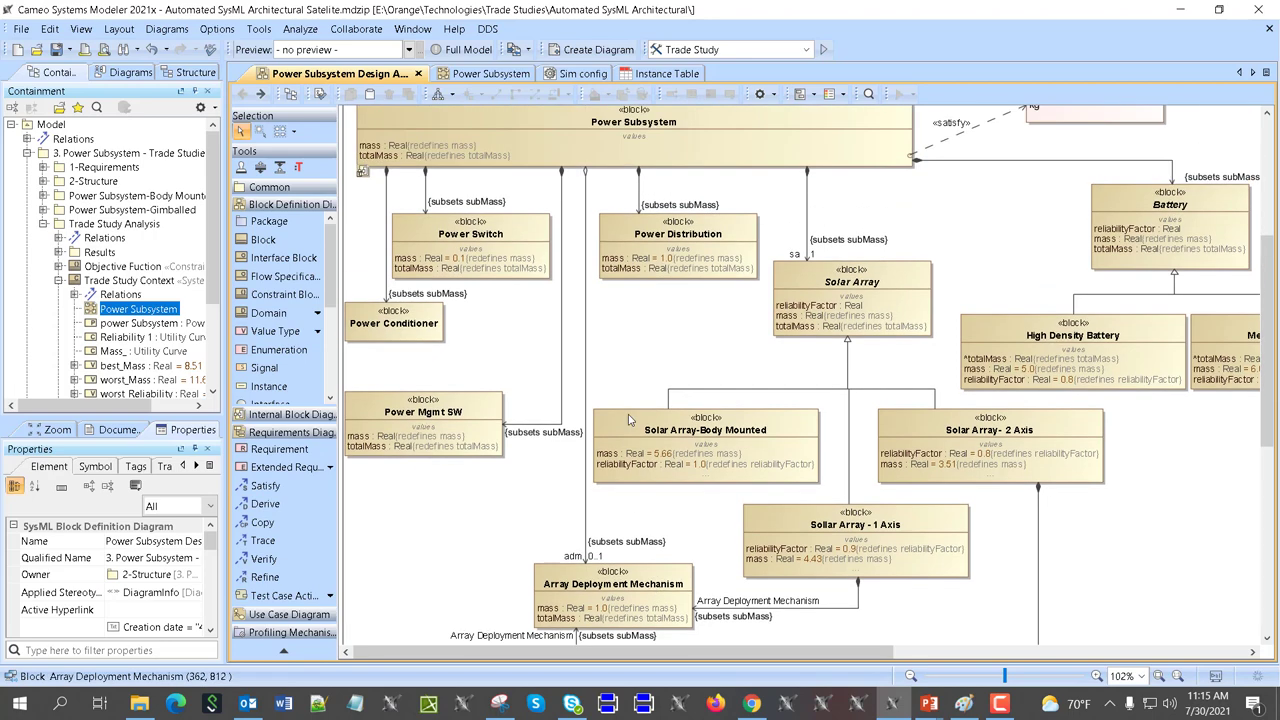
scroll(630, 420, up, 3)
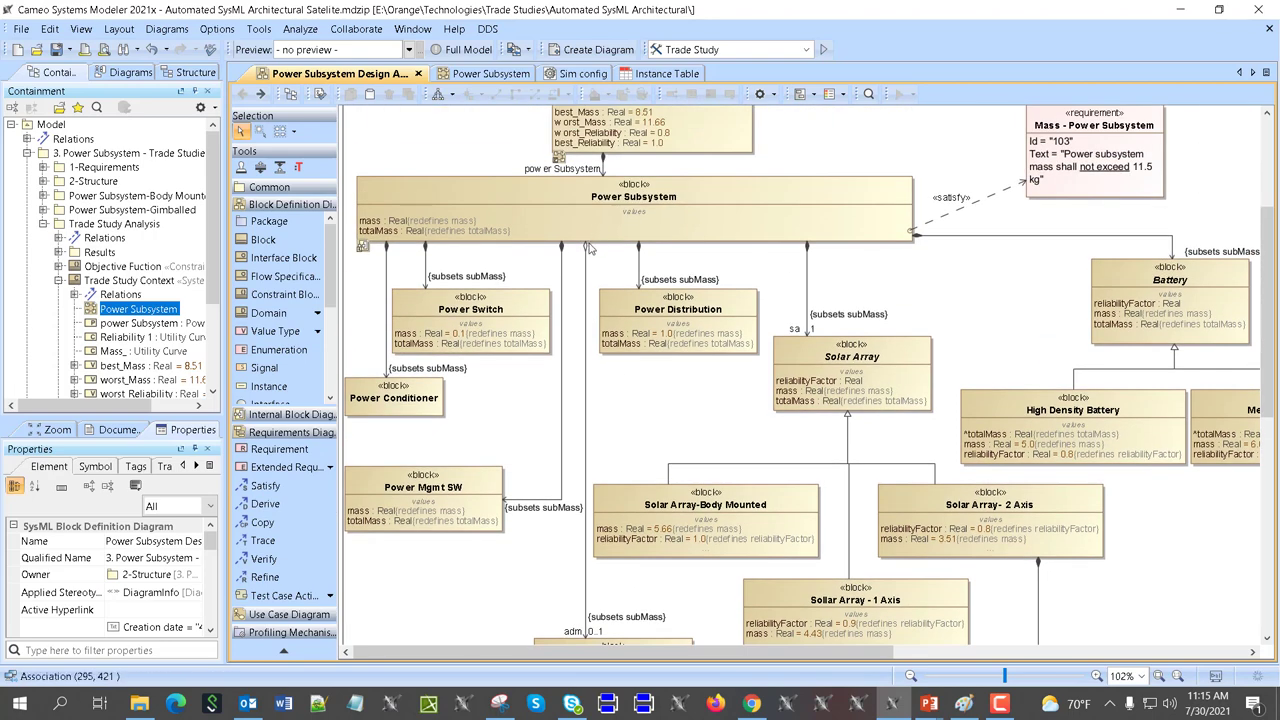
scroll(590, 260, down, 5)
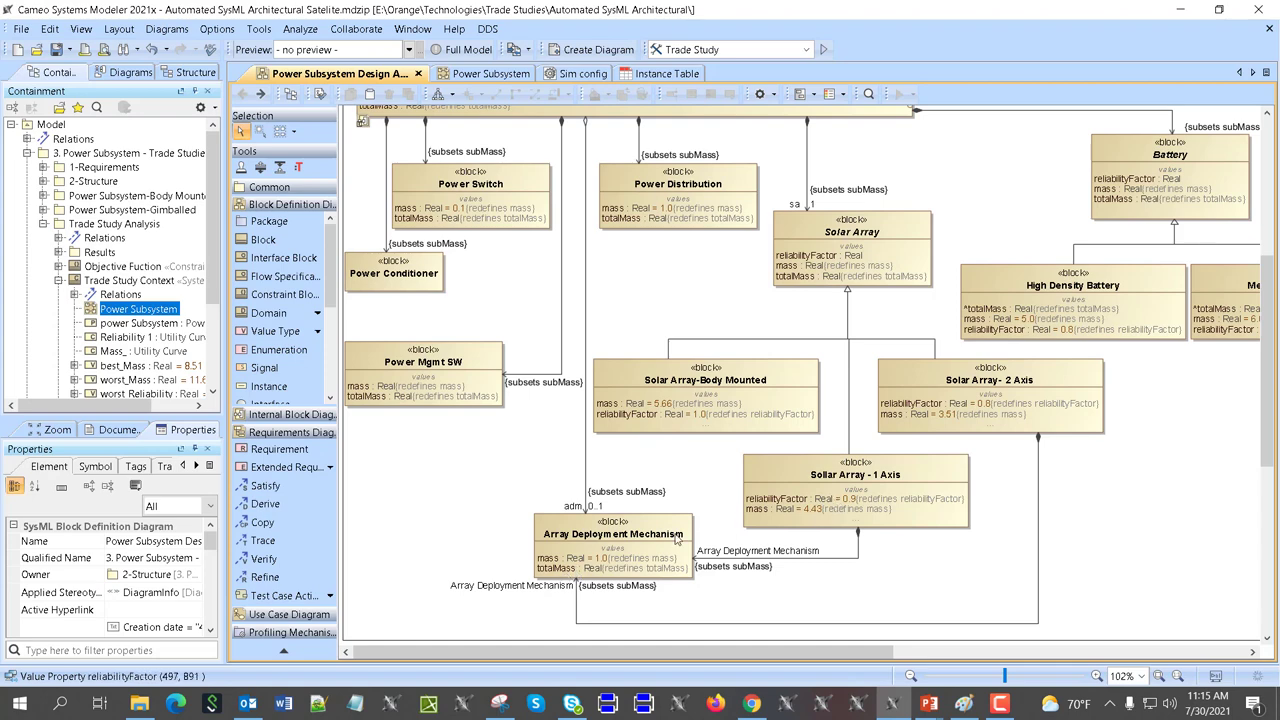
scroll(645, 533, up, 3)
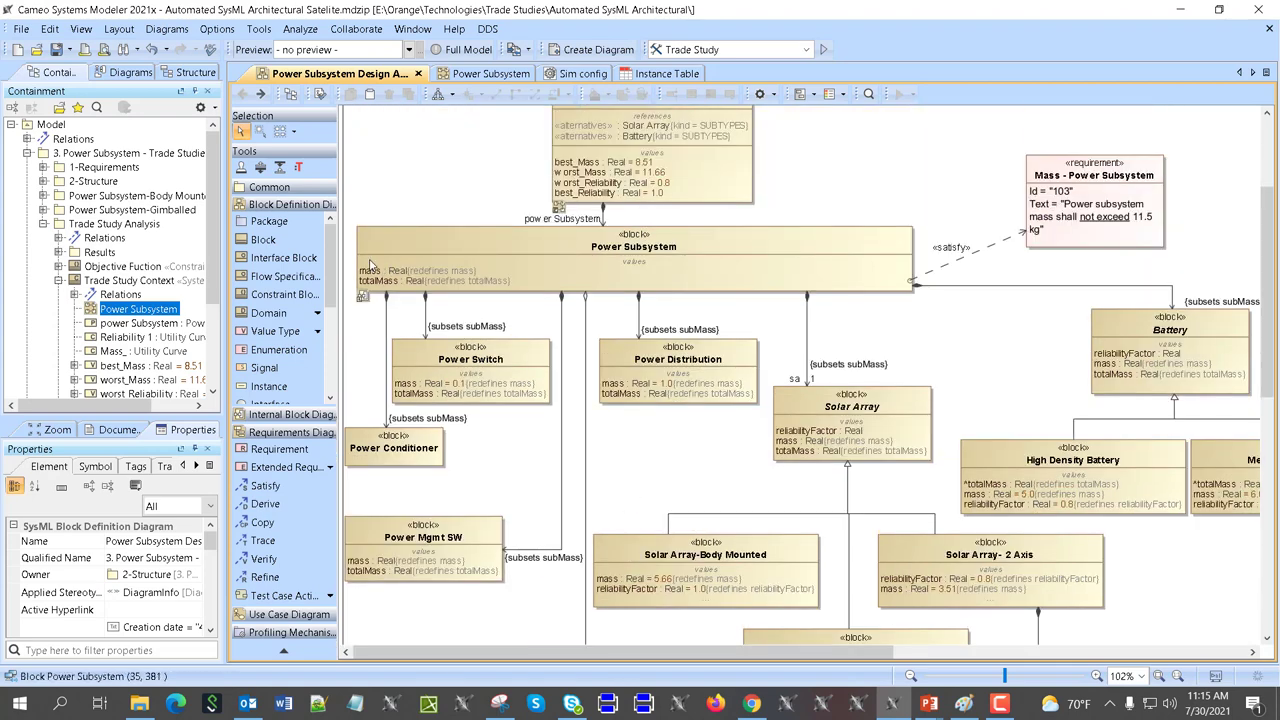
scroll(628, 568, down, 3)
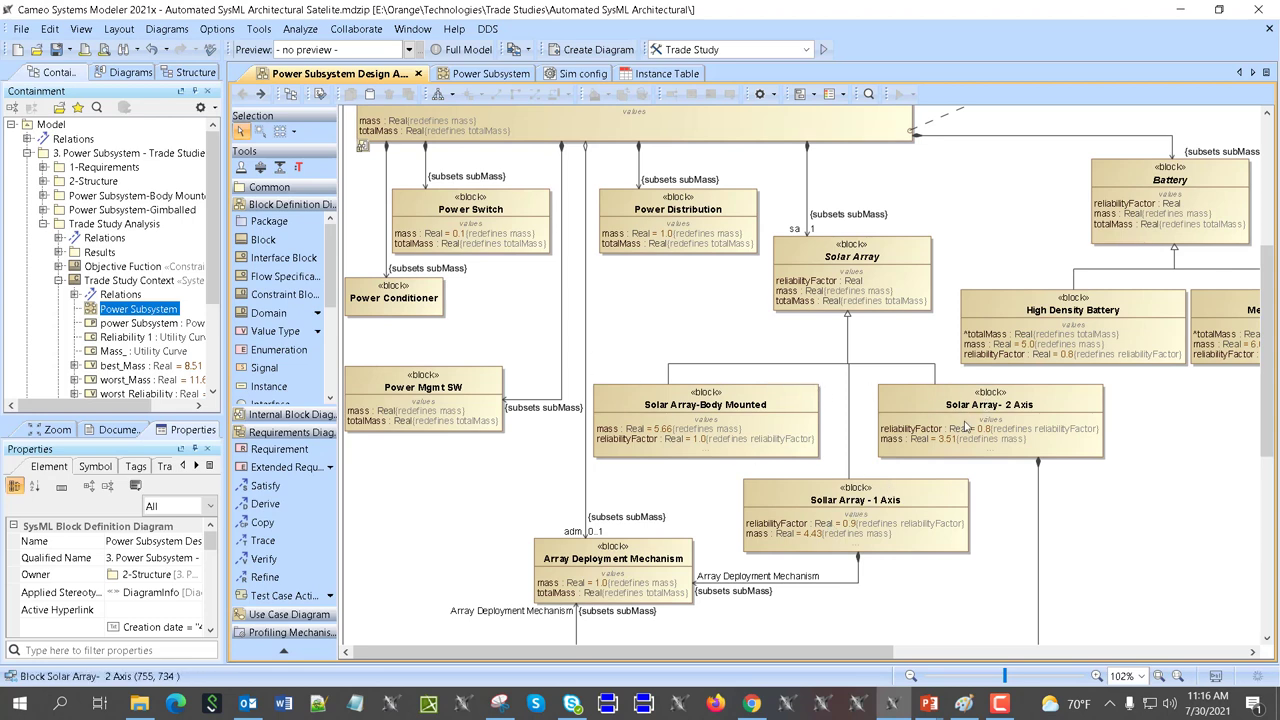
scroll(625, 548, down, 1)
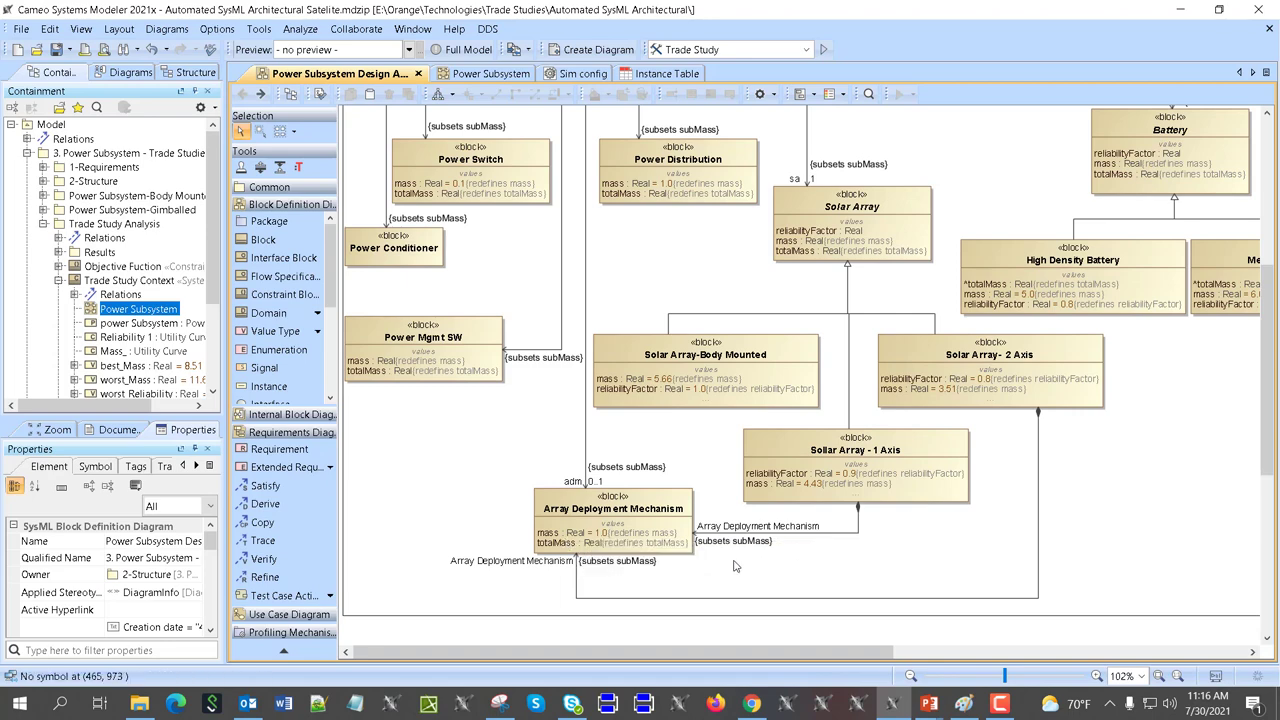
scroll(735, 567, up, 3)
scroll(735, 567, down, 1)
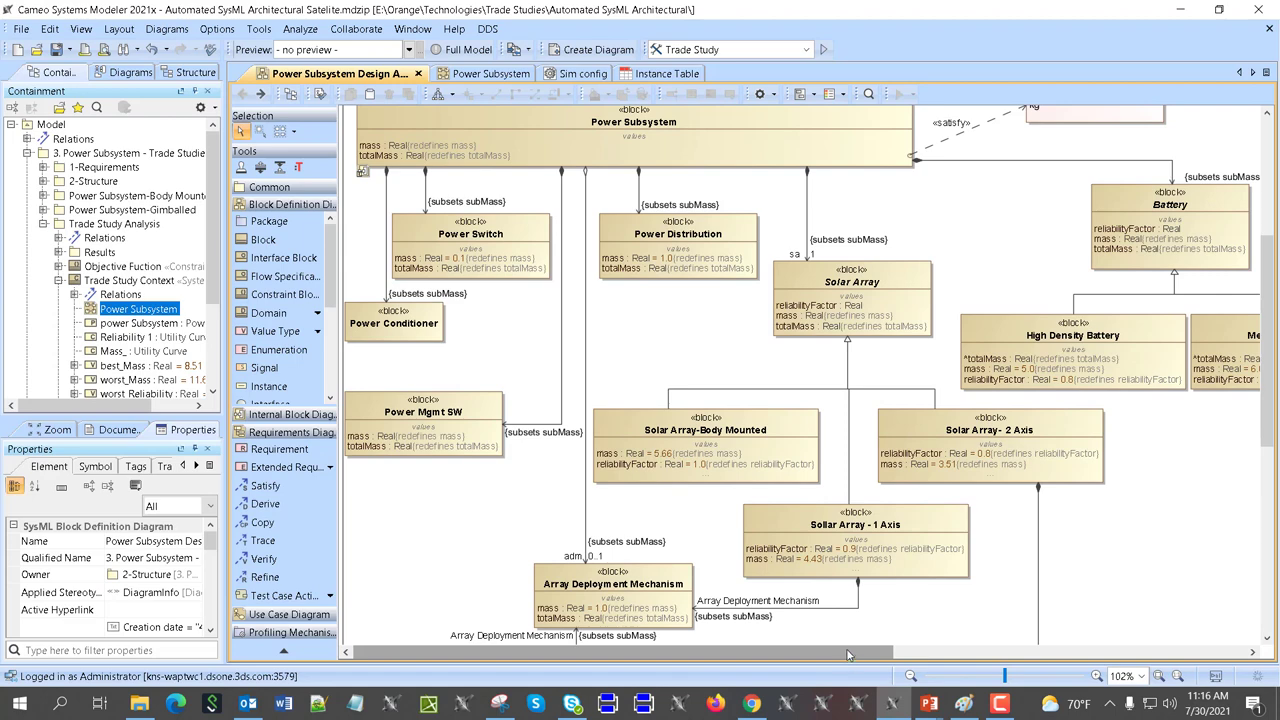
drag(849, 648, 884, 634)
scroll(884, 634, down, 3)
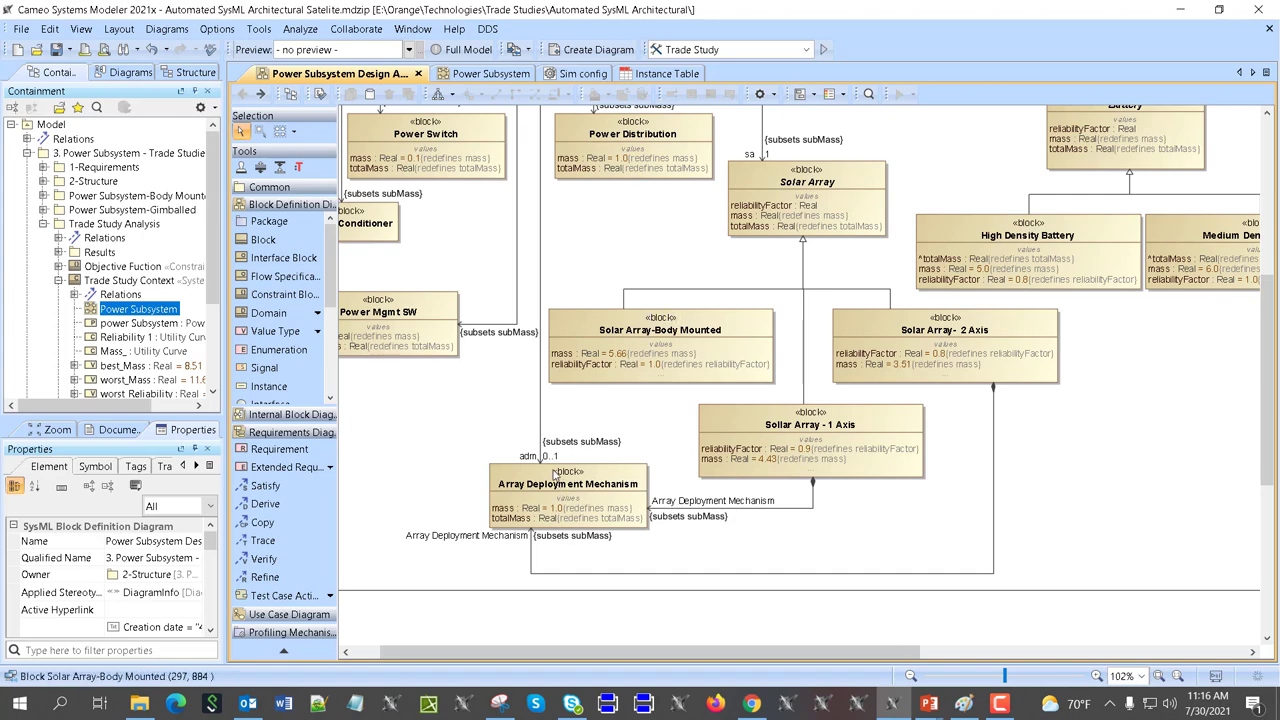
scroll(659, 538, right, 2)
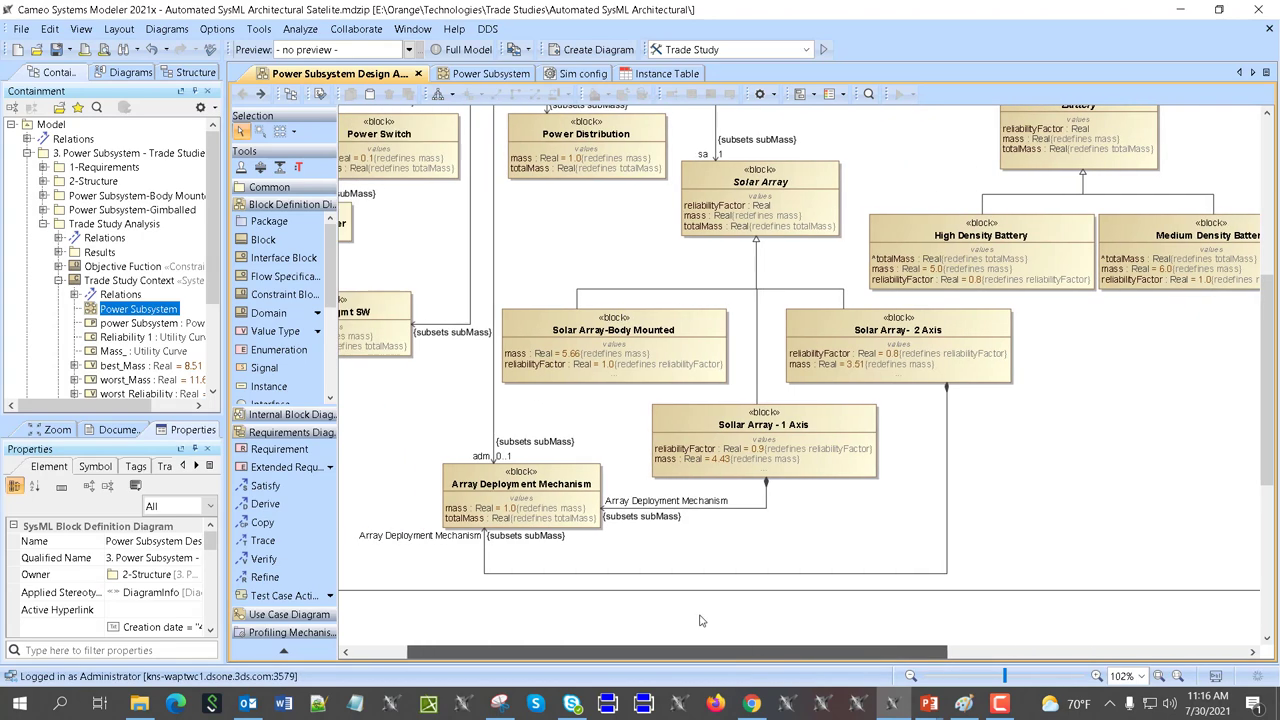
scroll(538, 453, up, 3)
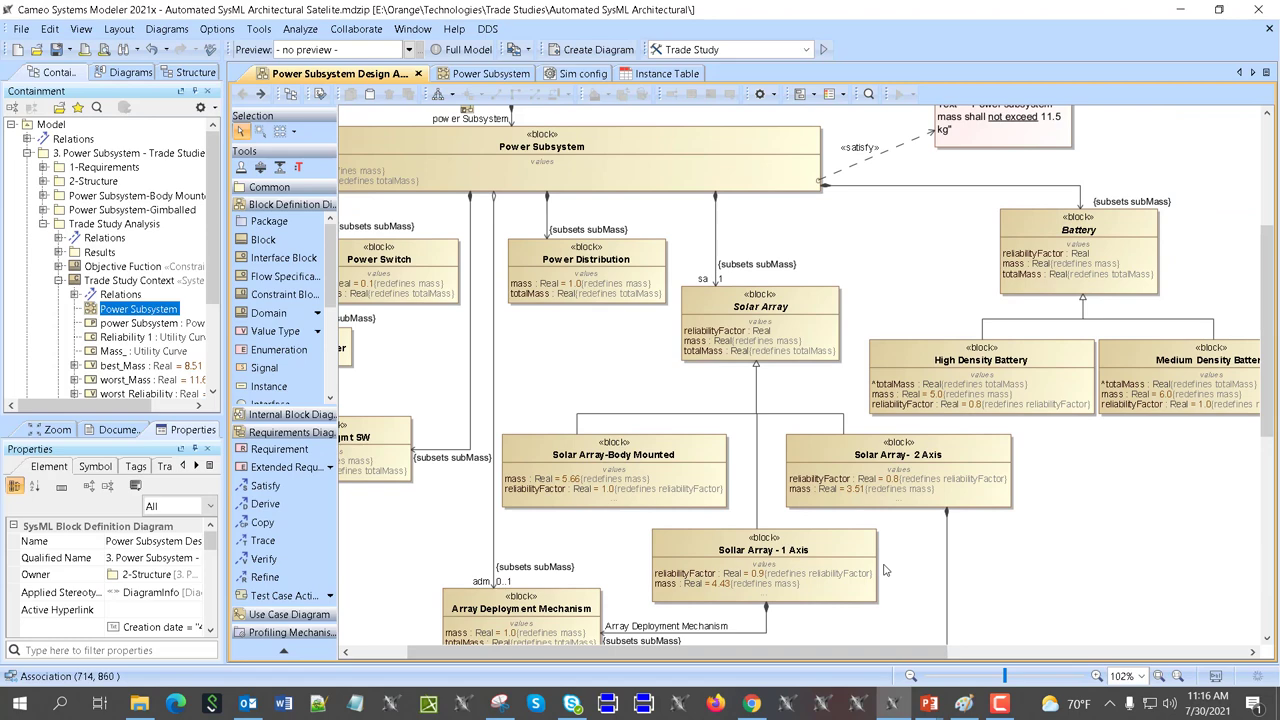
drag(706, 652, 660, 652)
scroll(660, 630, down, 1)
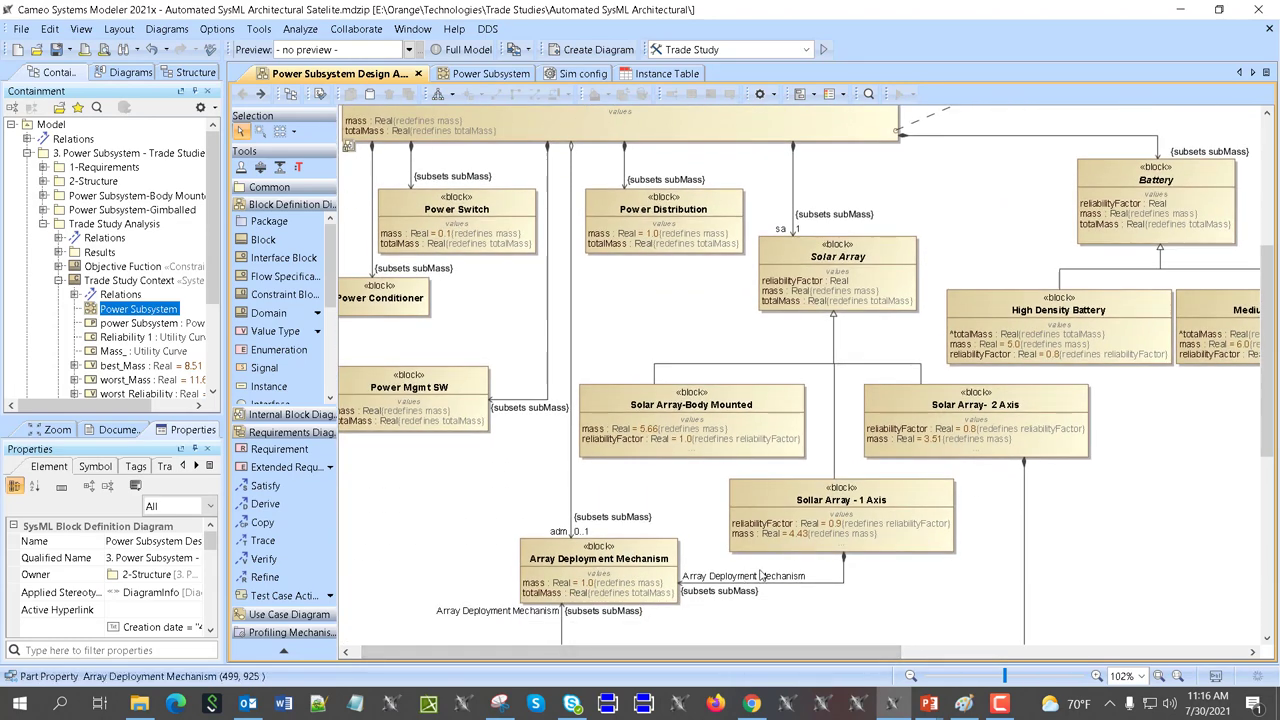
drag(739, 657, 863, 655)
scroll(890, 600, up, 3)
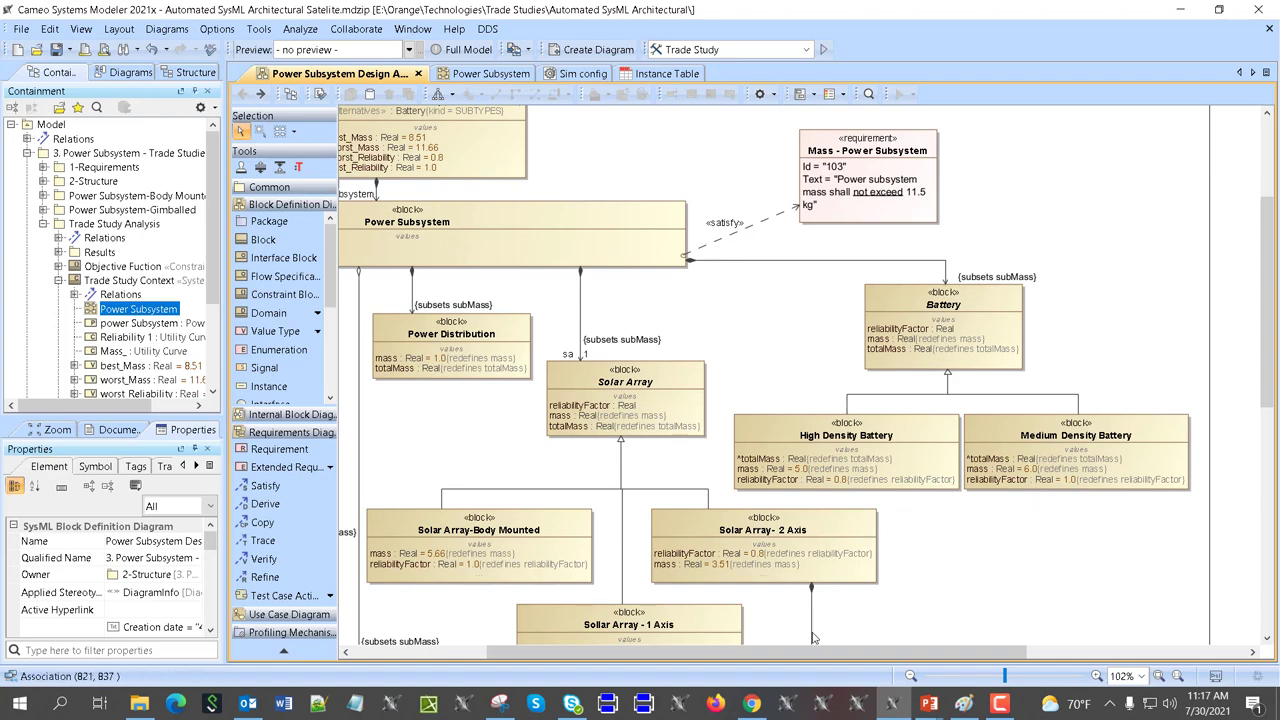
scroll(868, 540, left, 4)
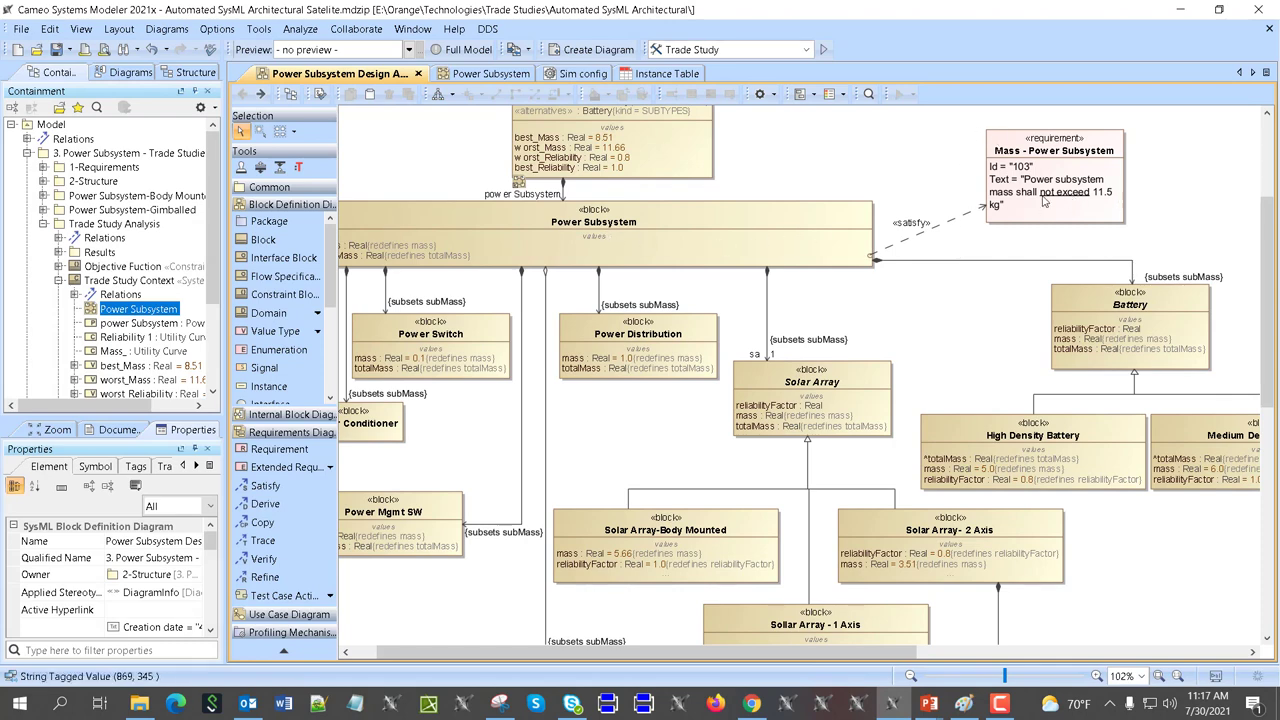
drag(900, 651, 878, 651)
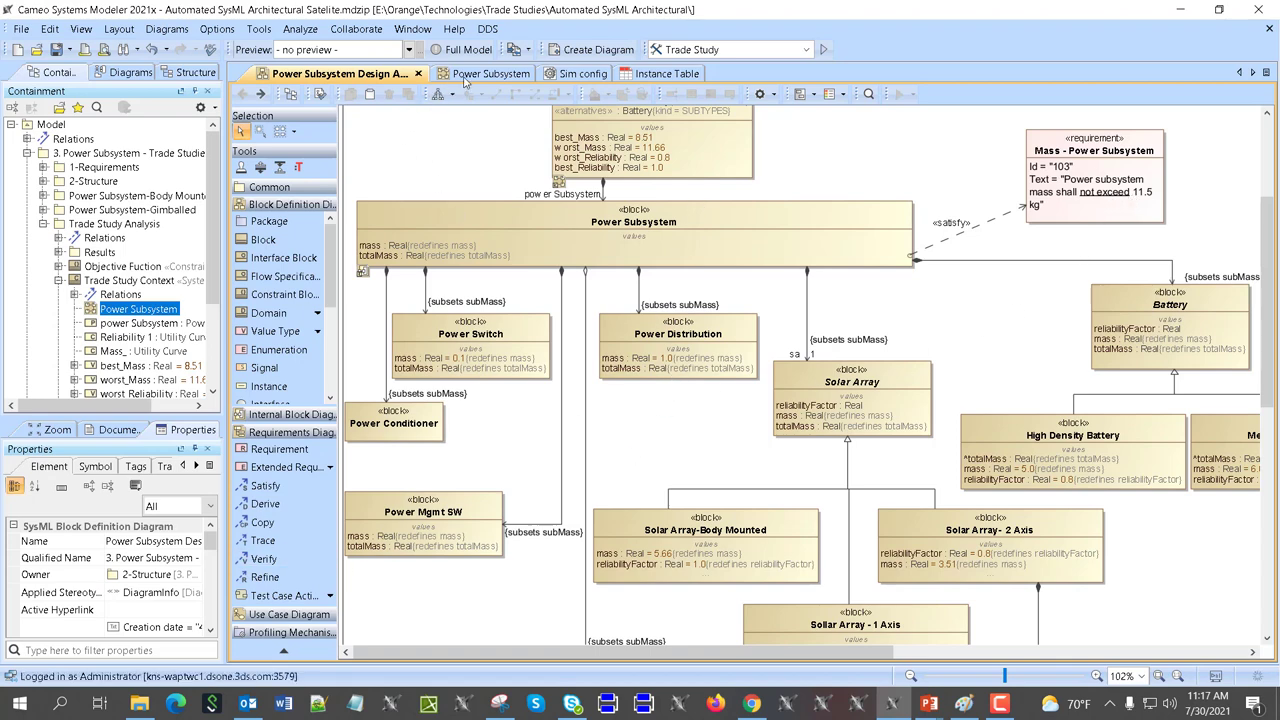
scroll(688, 259, up, 5)
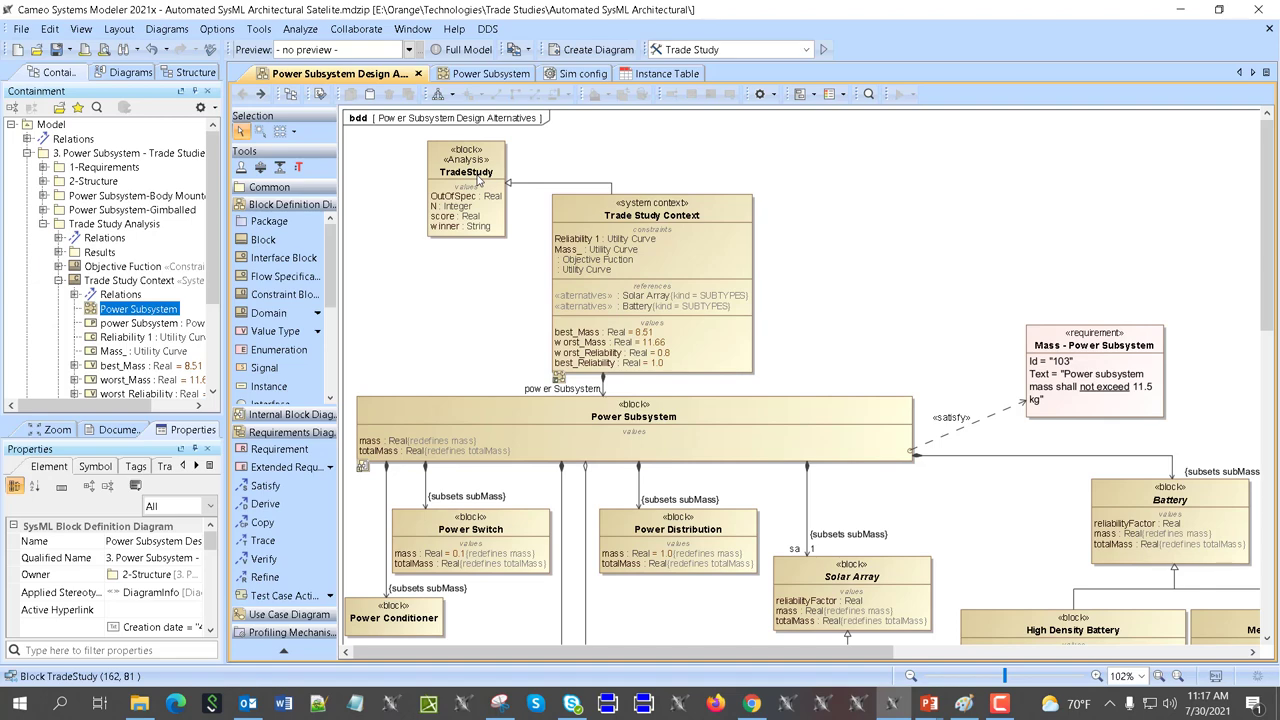
Bring up Chrome showing the MBSE Execution channel's 'trade study' video results
click(751, 703)
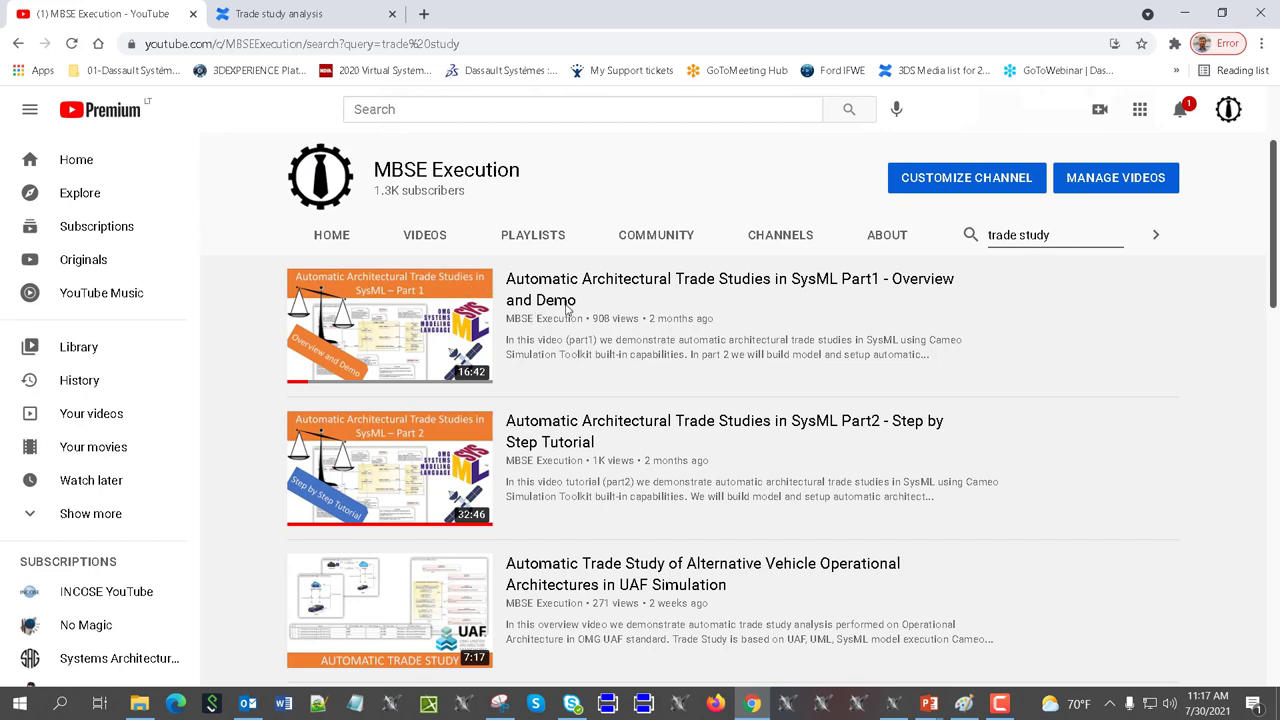
Return to the modeler and open the Trade Study Context's Power Subsystem parametric diagram
click(1183, 19)
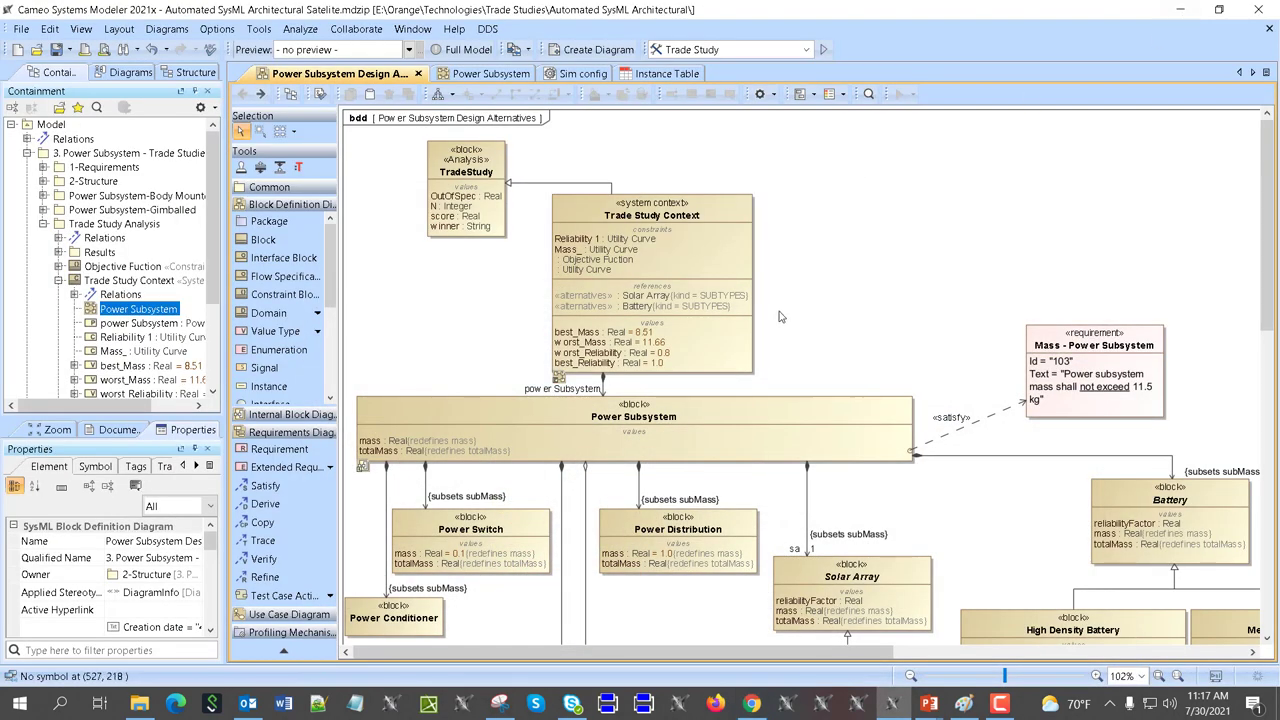
scroll(778, 320, down, 4)
scroll(778, 338, down, 3)
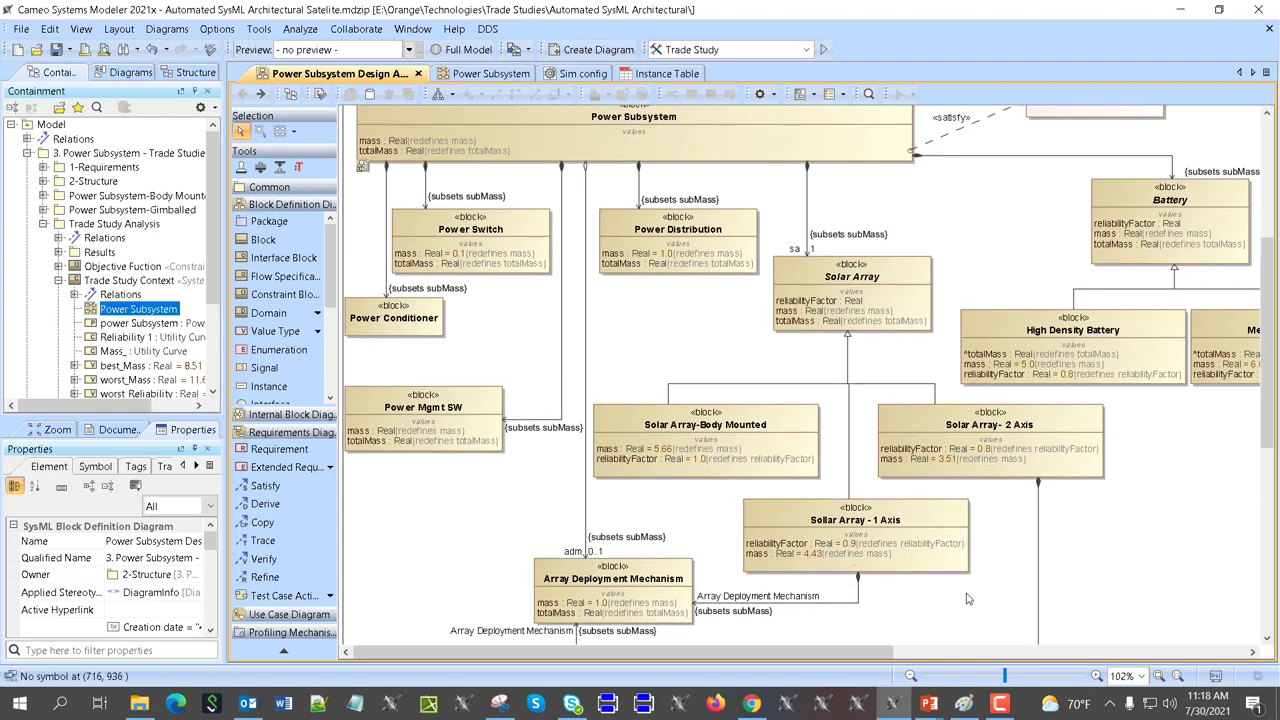
scroll(930, 530, up, 5)
scroll(965, 555, up, 2)
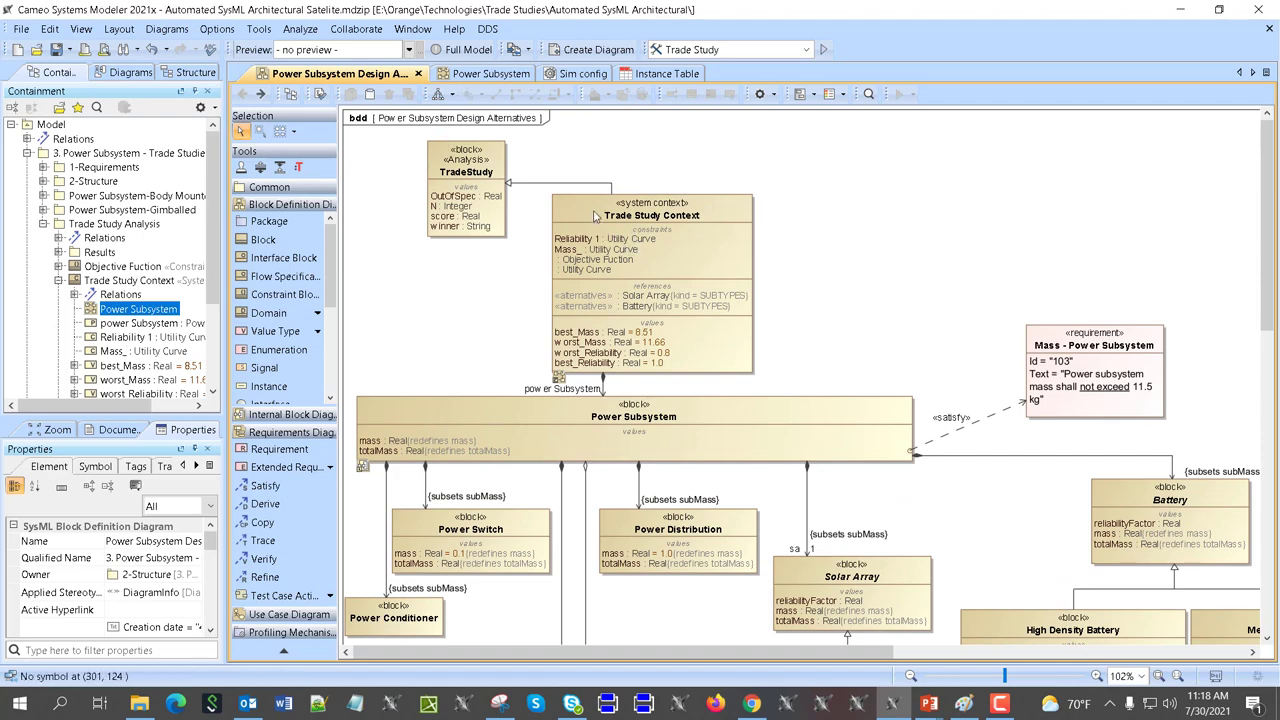
double_click(684, 228)
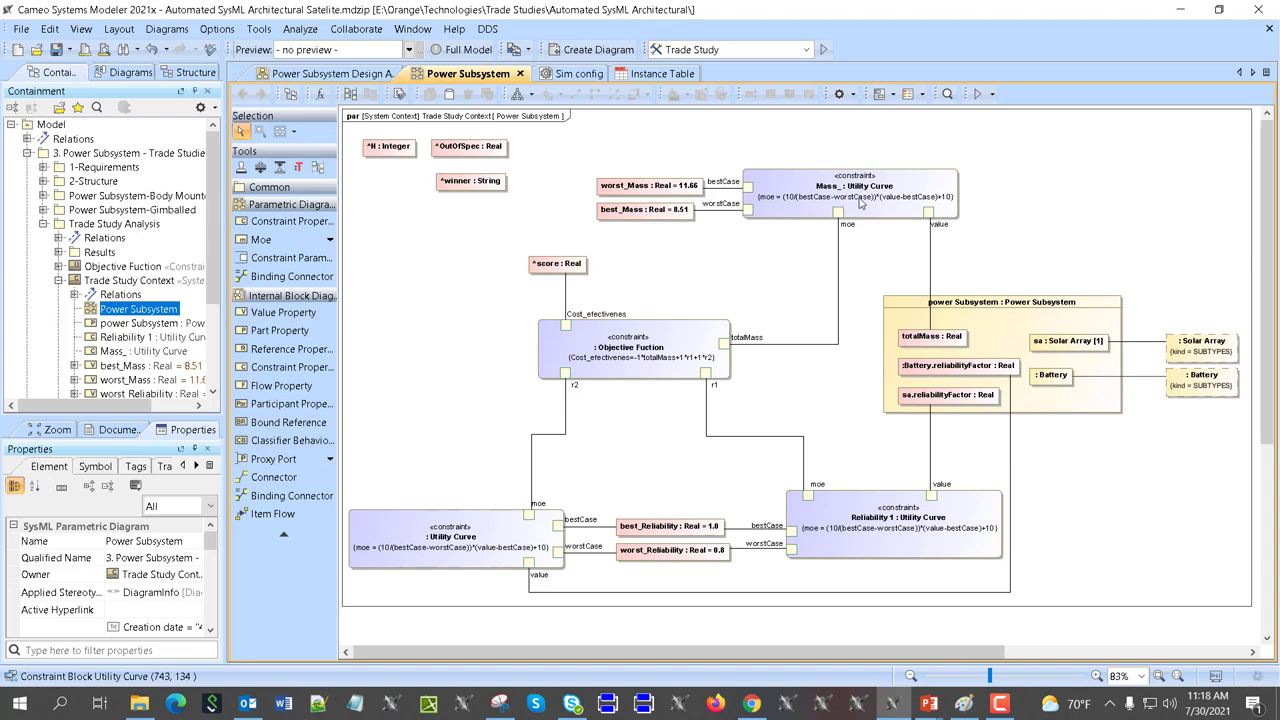
scroll(860, 203, up, 3)
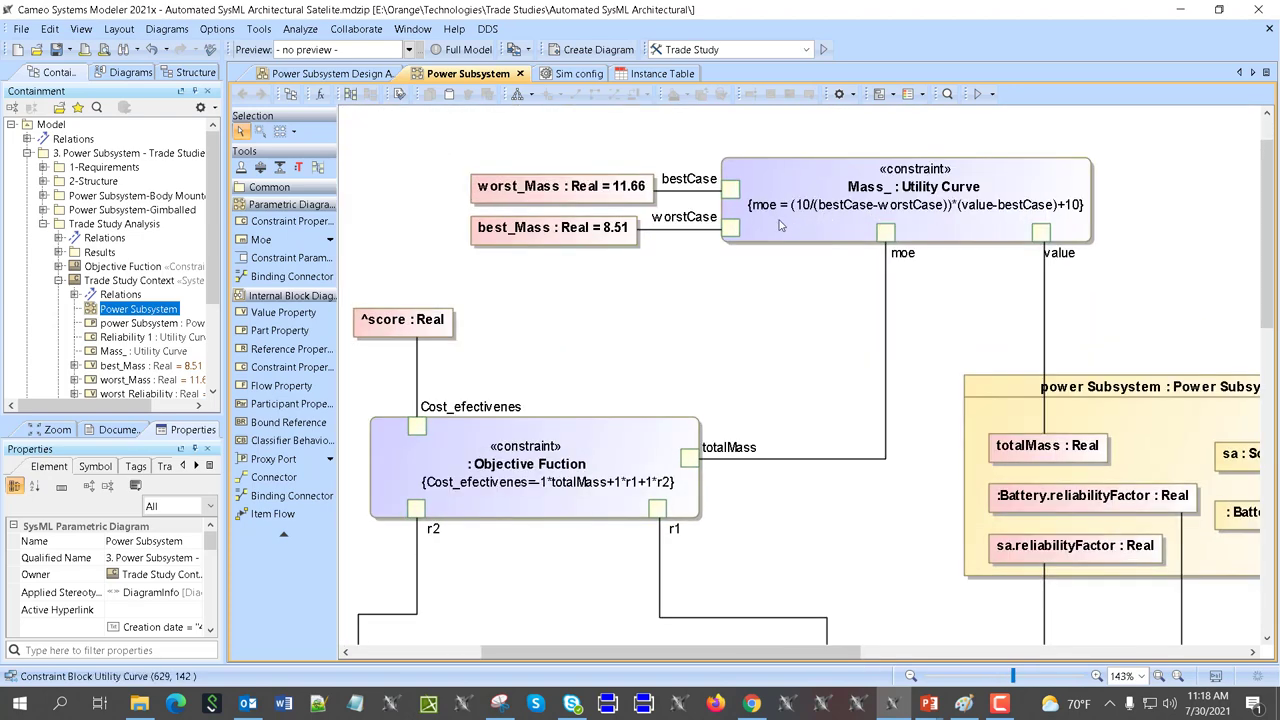
scroll(783, 228, down, 2)
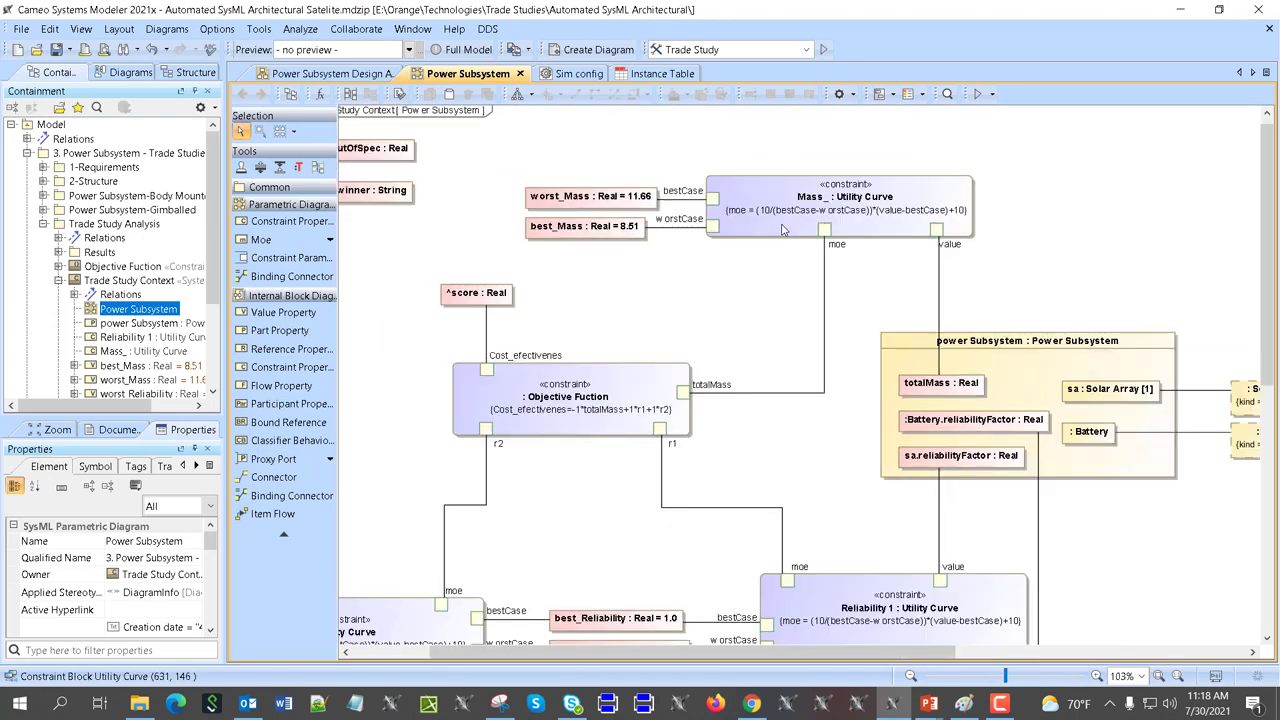
drag(796, 655, 916, 657)
scroll(849, 249, down, 2)
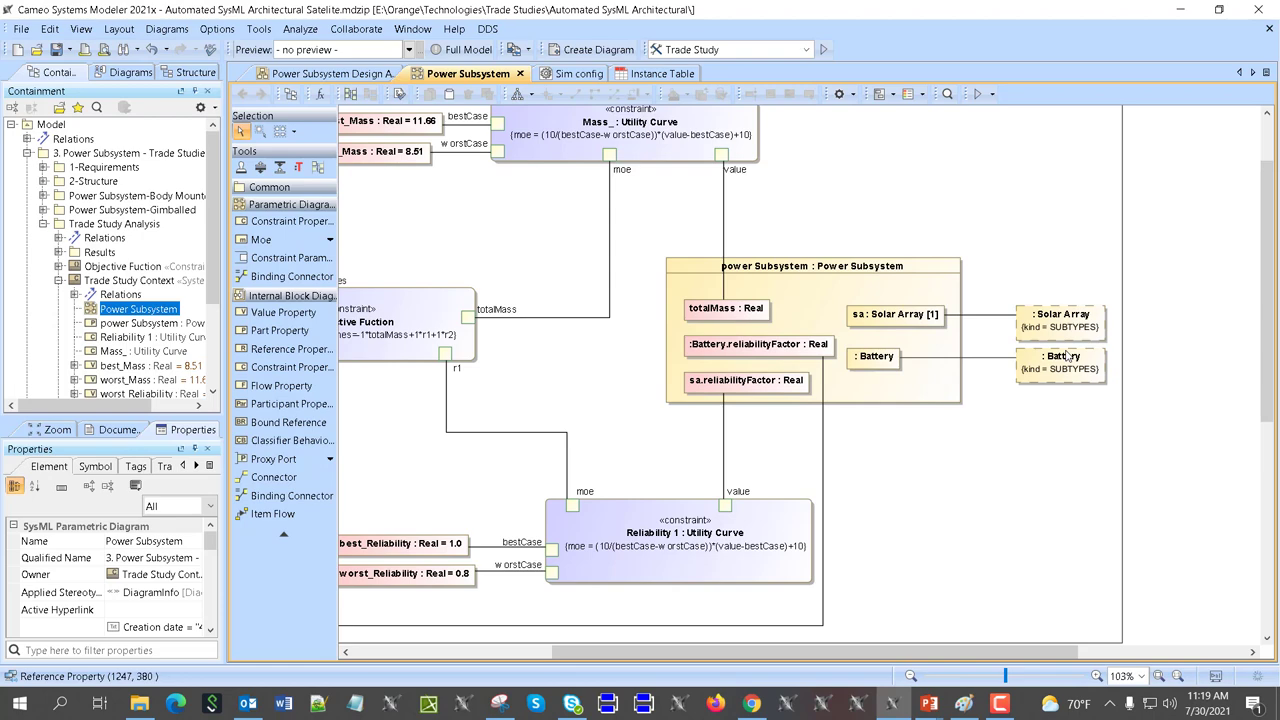
click(752, 703)
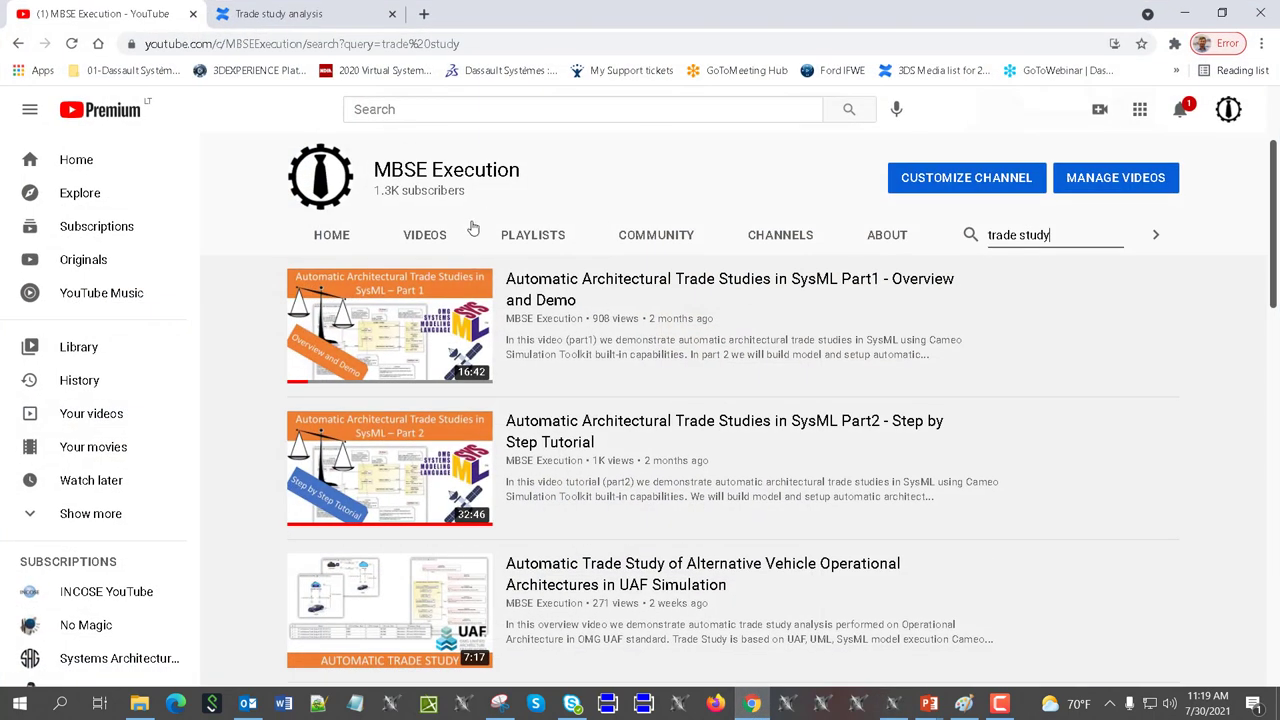
mouse_move(857, 423)
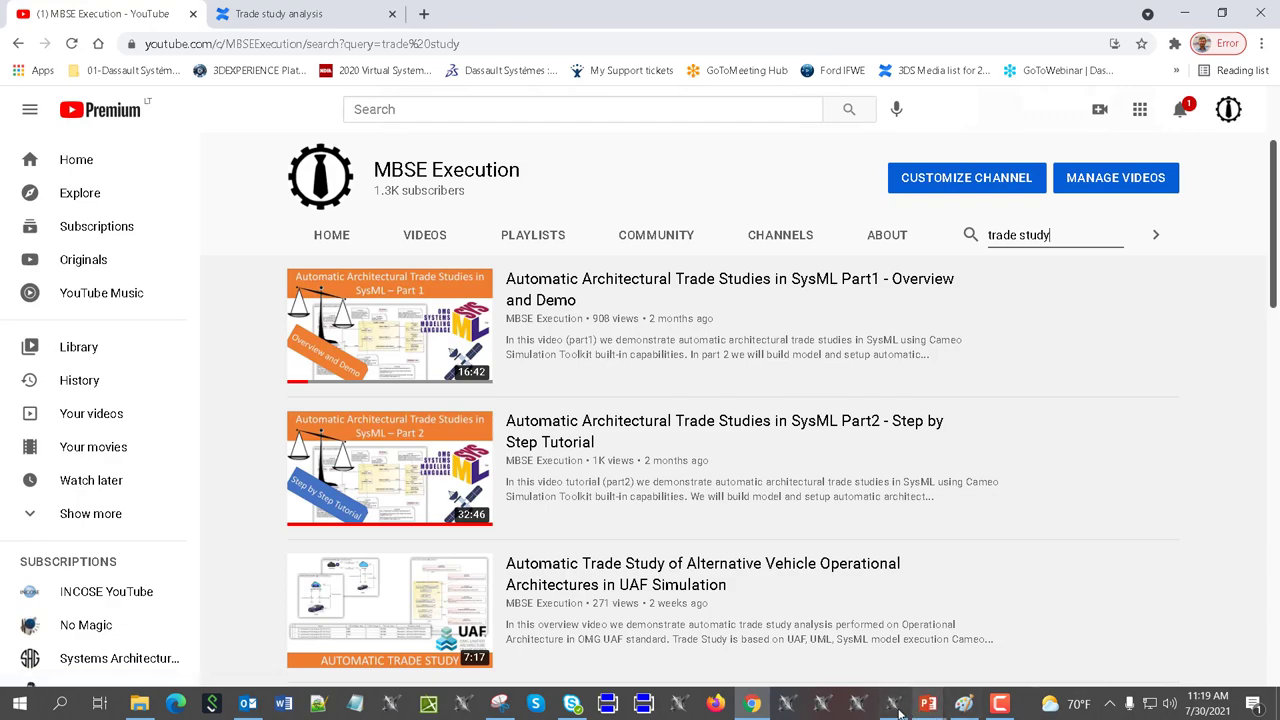
click(337, 12)
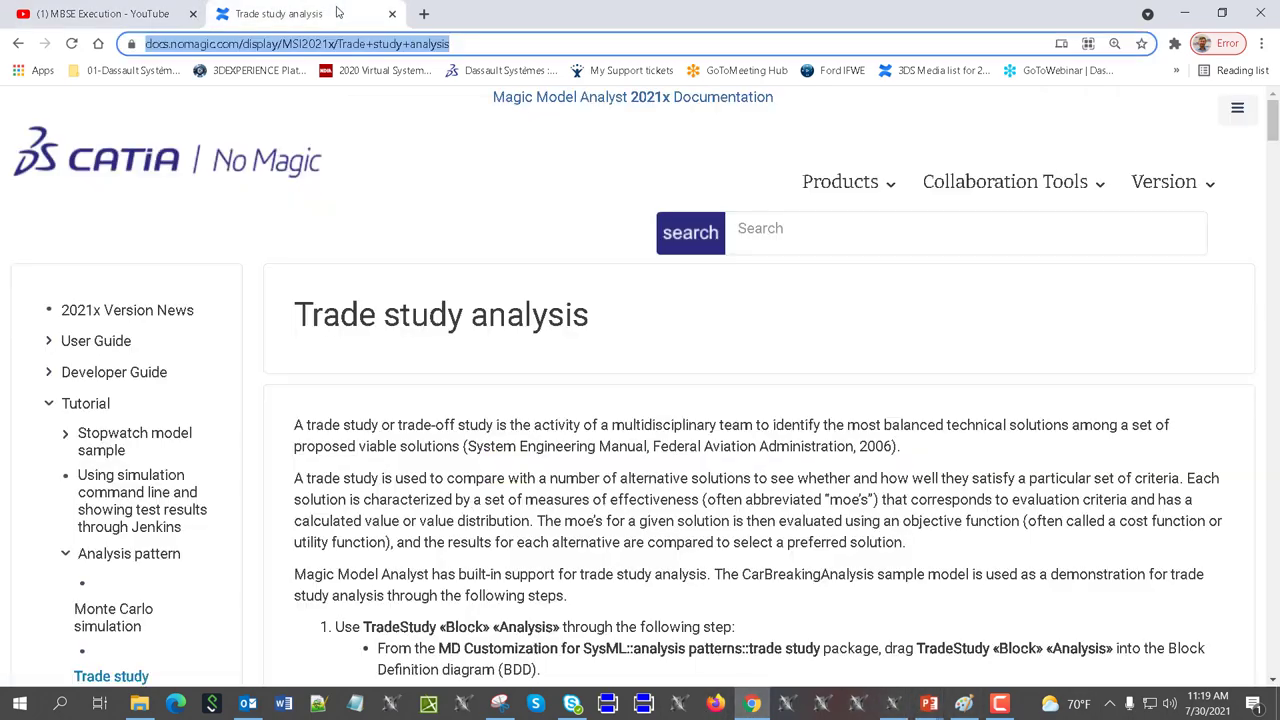
scroll(798, 309, down, 20)
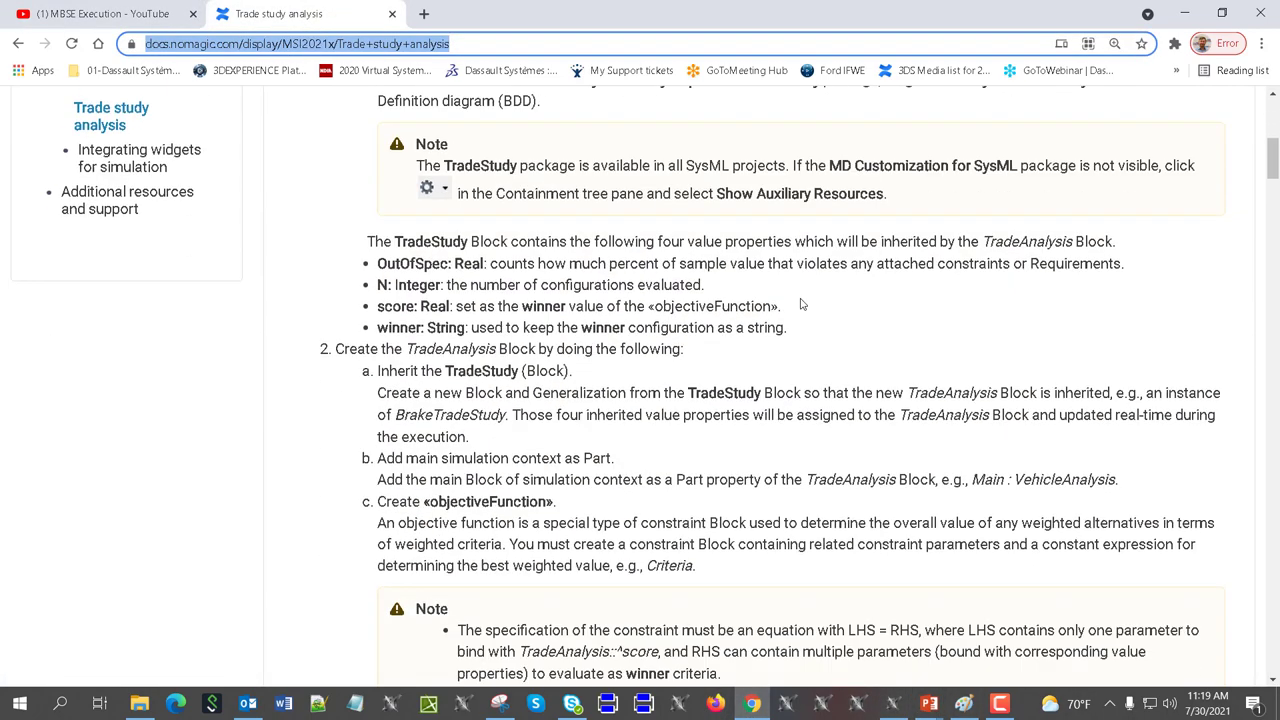
scroll(803, 299, down, 20)
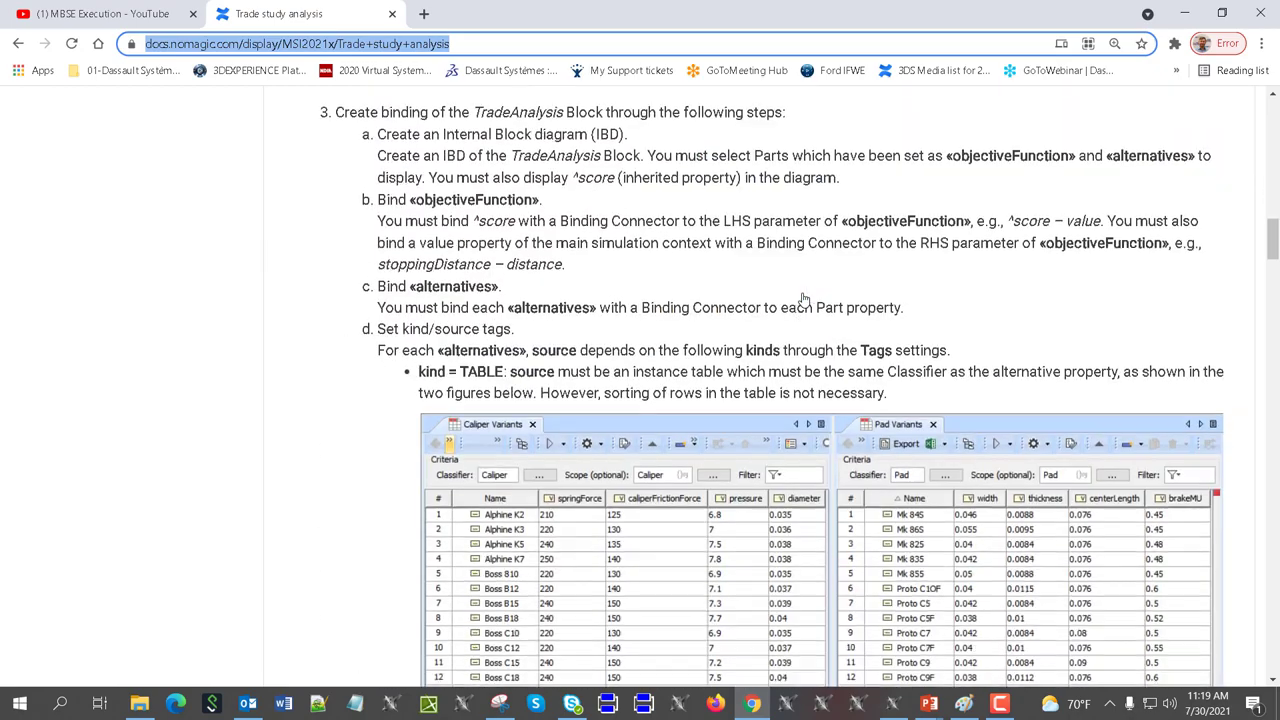
scroll(803, 298, down, 4)
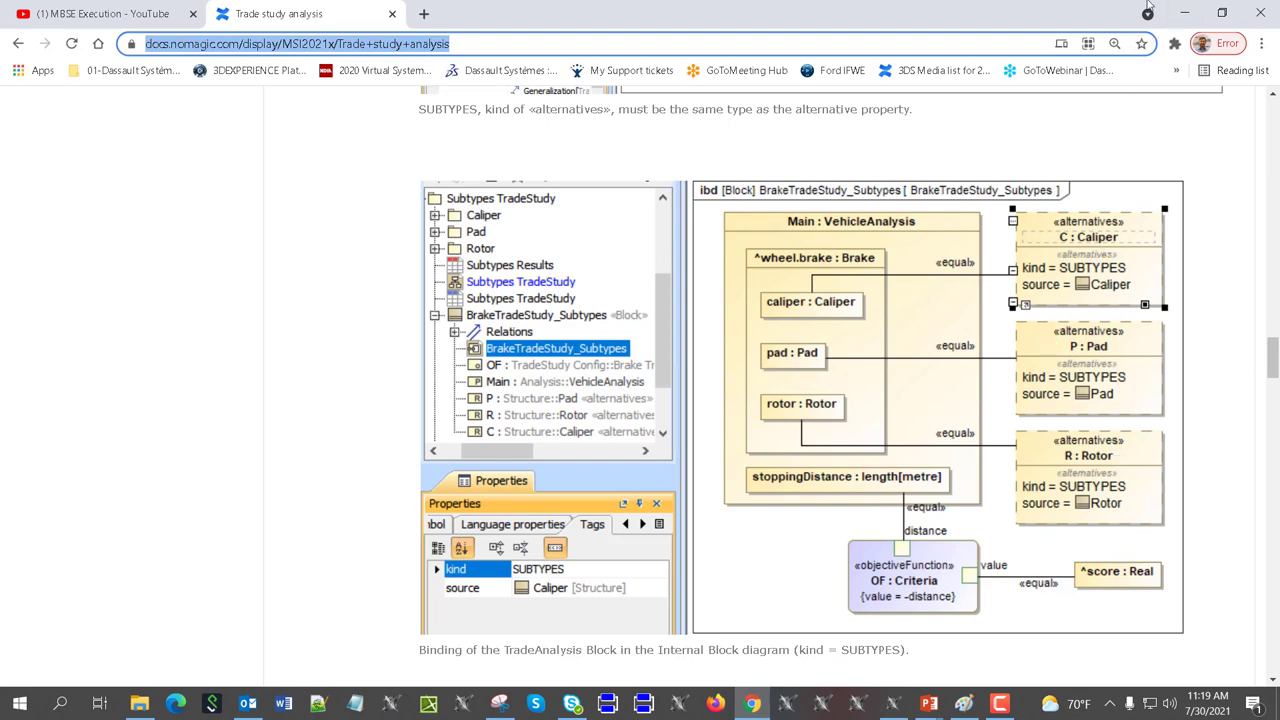
click(1184, 13)
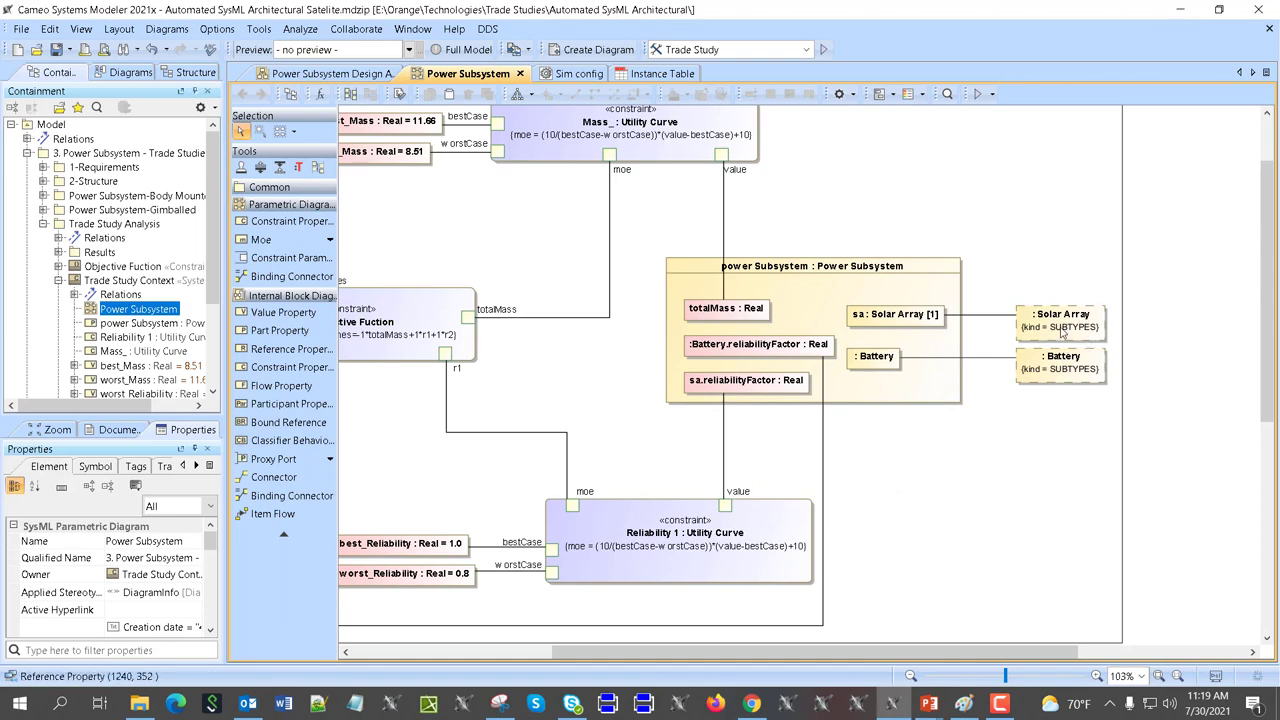
Run the Trade Study config again and confirm Solar Array-2 Axis with Medium Density Battery wins at -6.6667
click(362, 75)
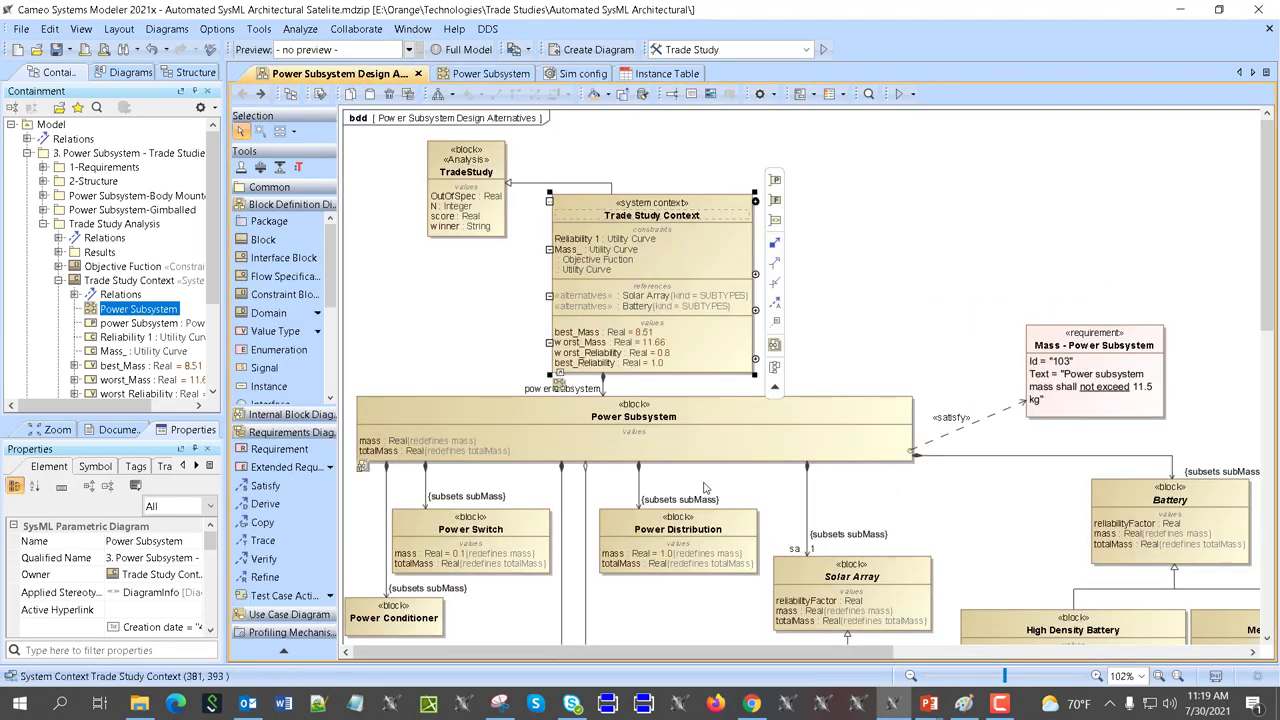
scroll(797, 537, down, 3)
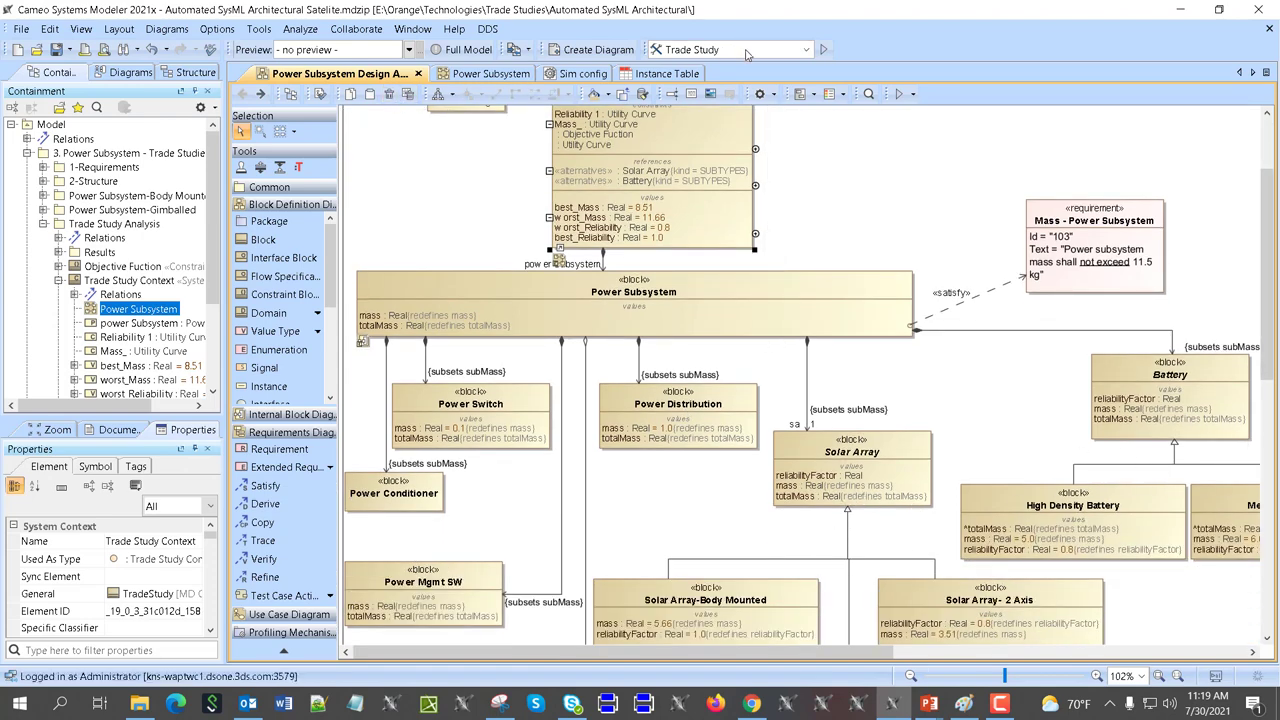
click(571, 75)
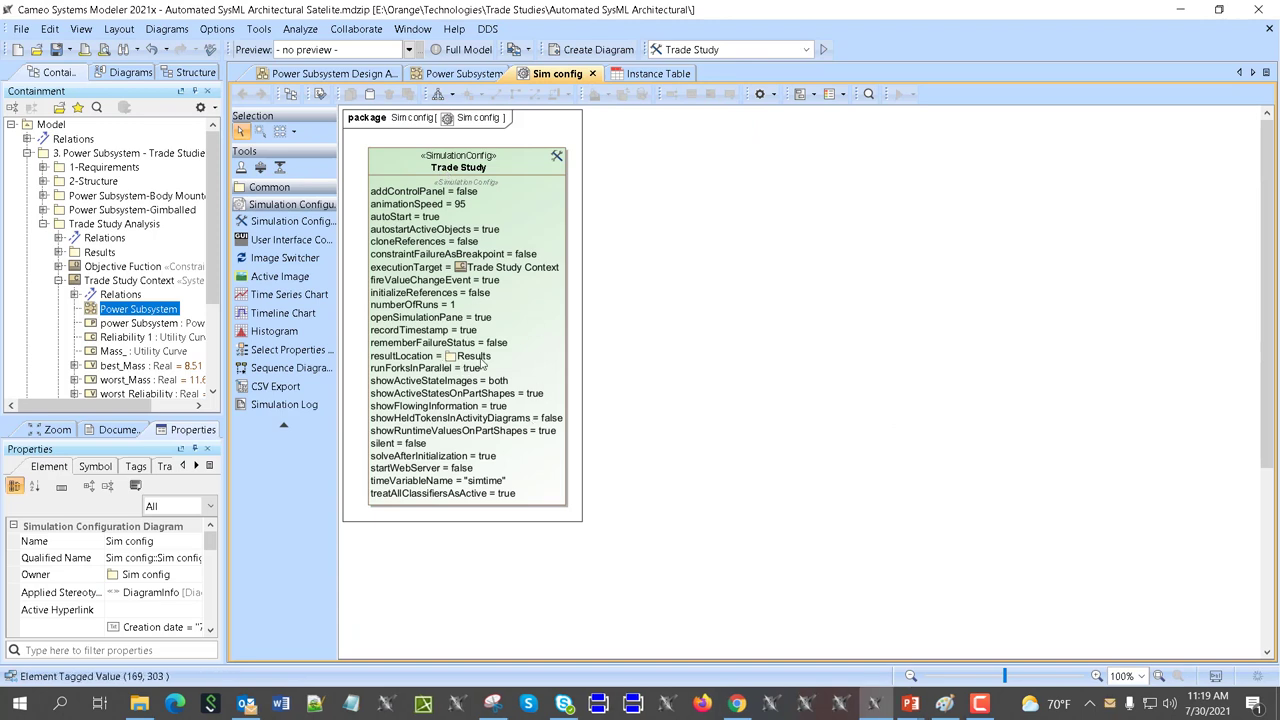
click(824, 50)
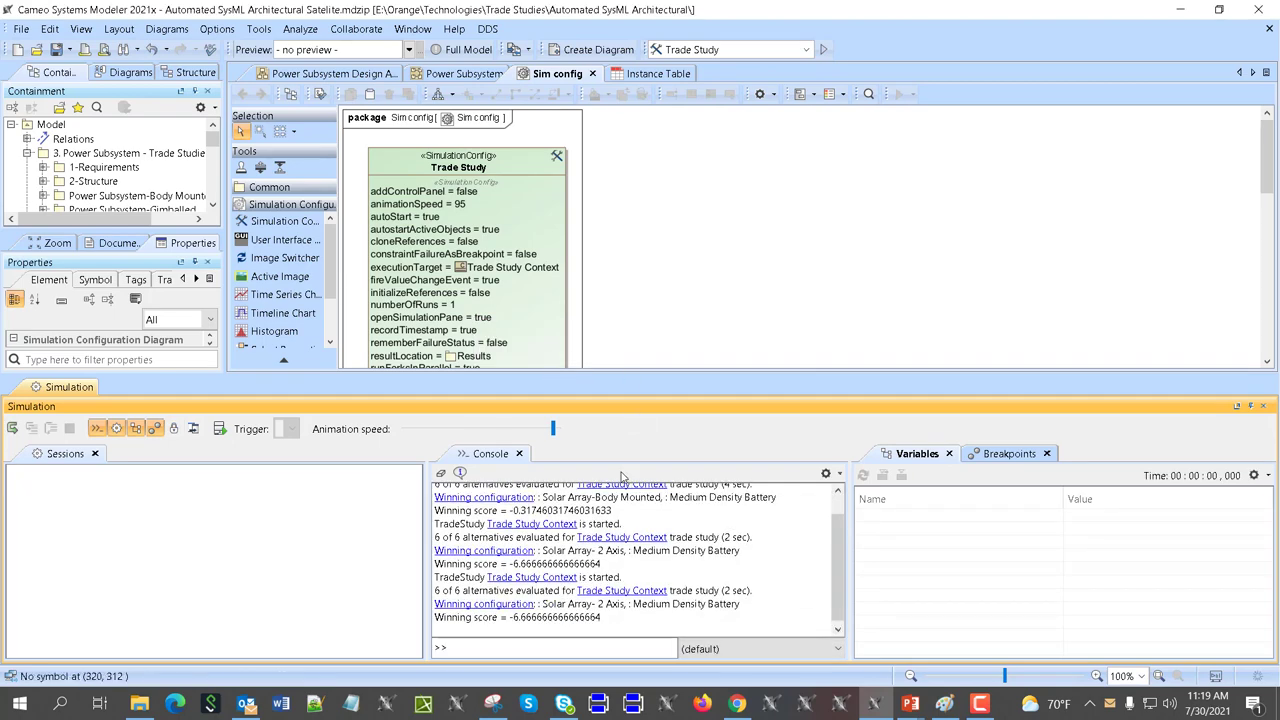
click(660, 74)
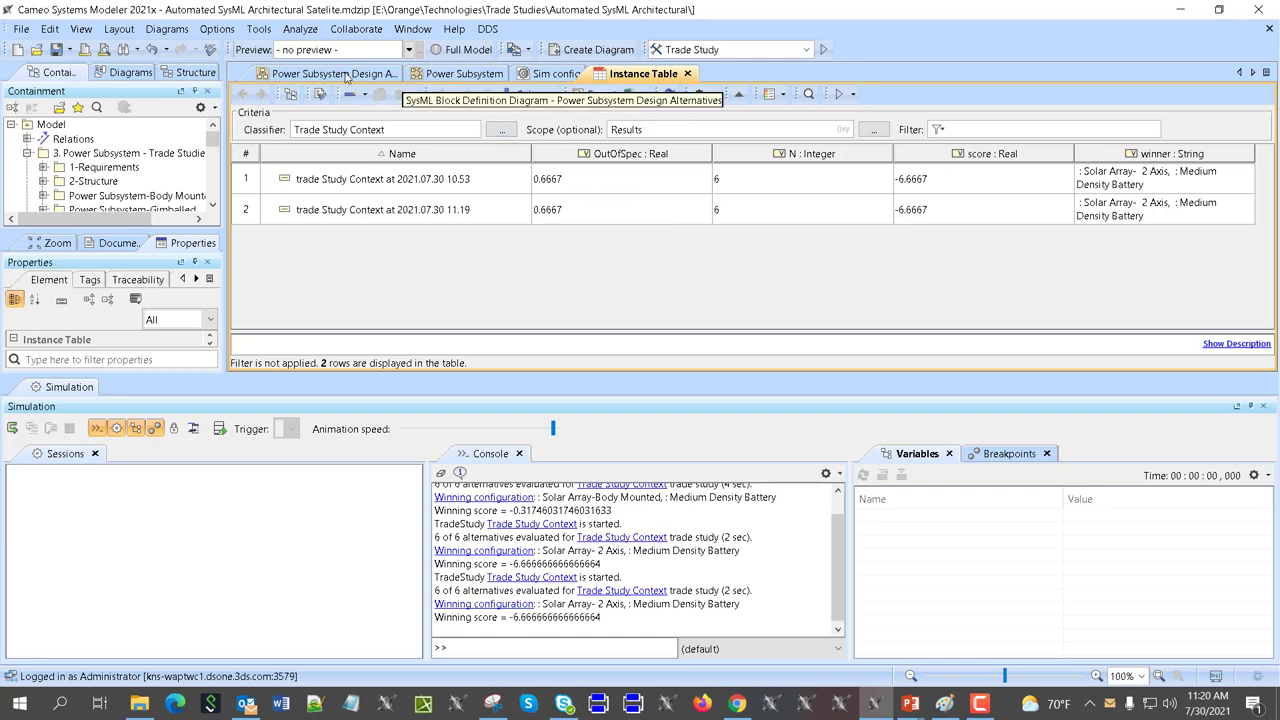
click(334, 73)
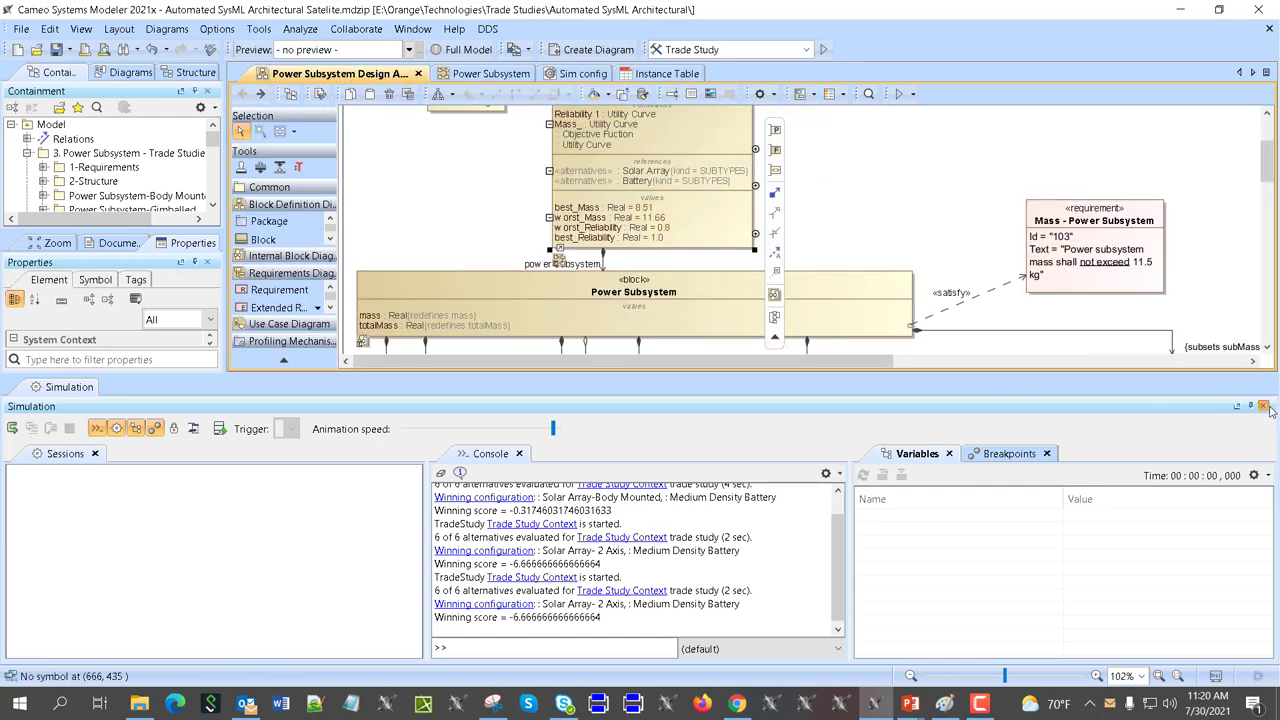
click(1263, 406)
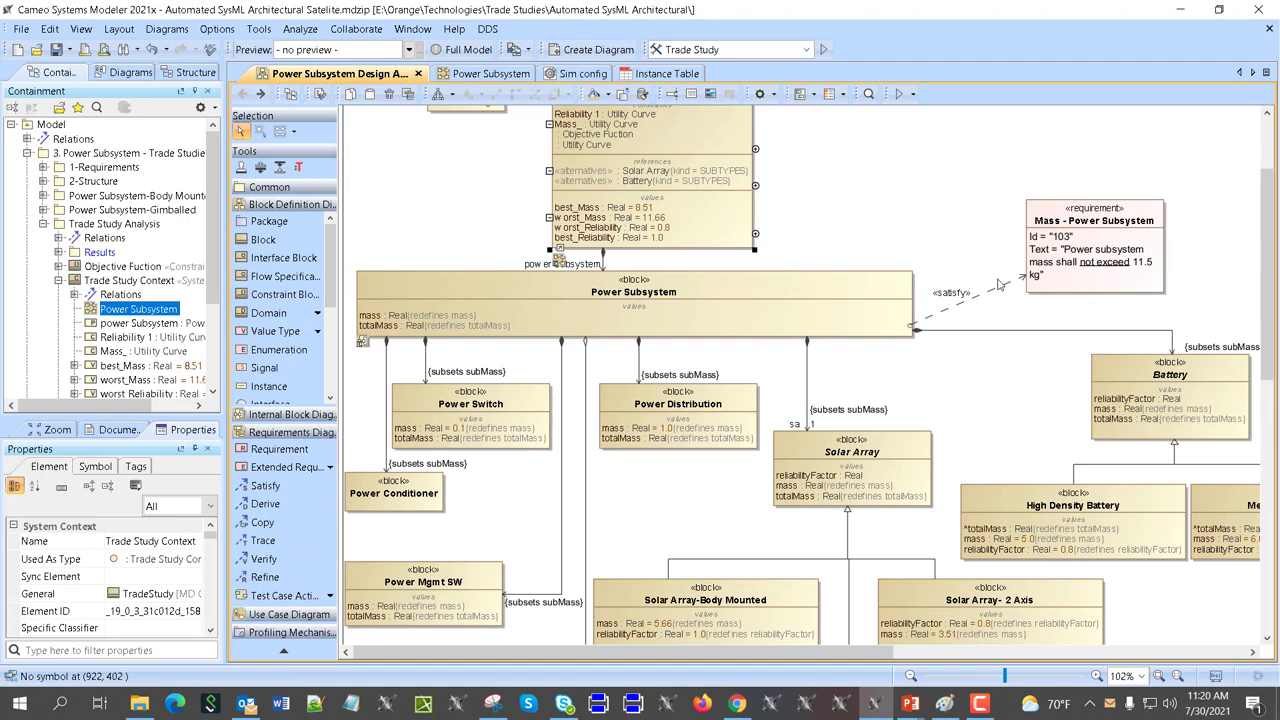
Change the Mass - Power Subsystem requirement limit from 11.5 kg to 12.5 kg
double_click(1148, 265)
click(1084, 262)
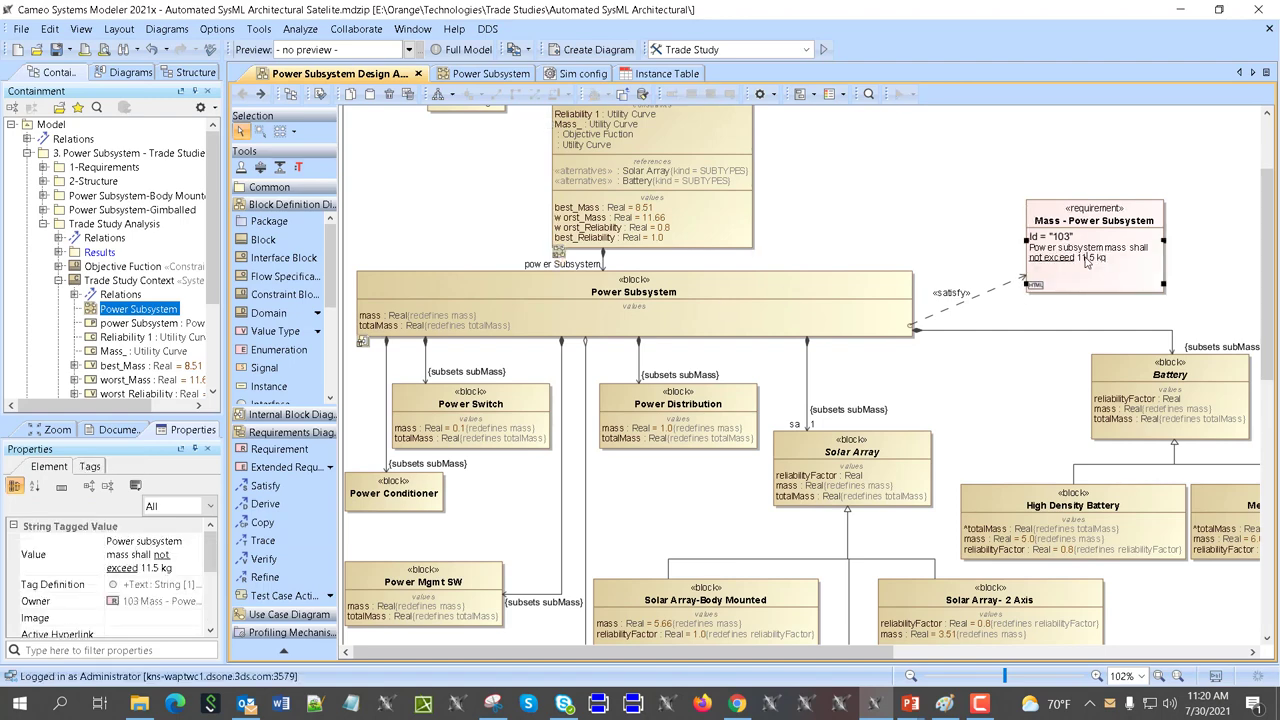
text(2)
click(1015, 209)
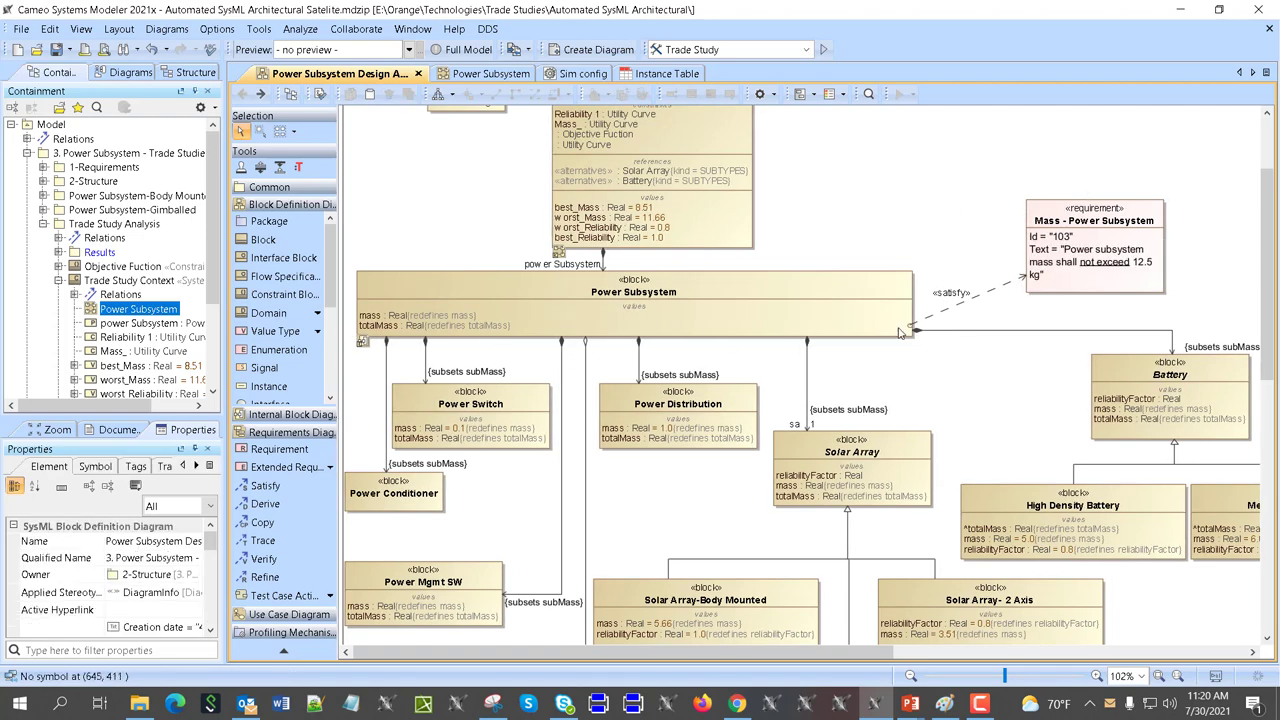
Check the updated requirement text, then rerun the Trade Study from the Instance Table
click(1118, 265)
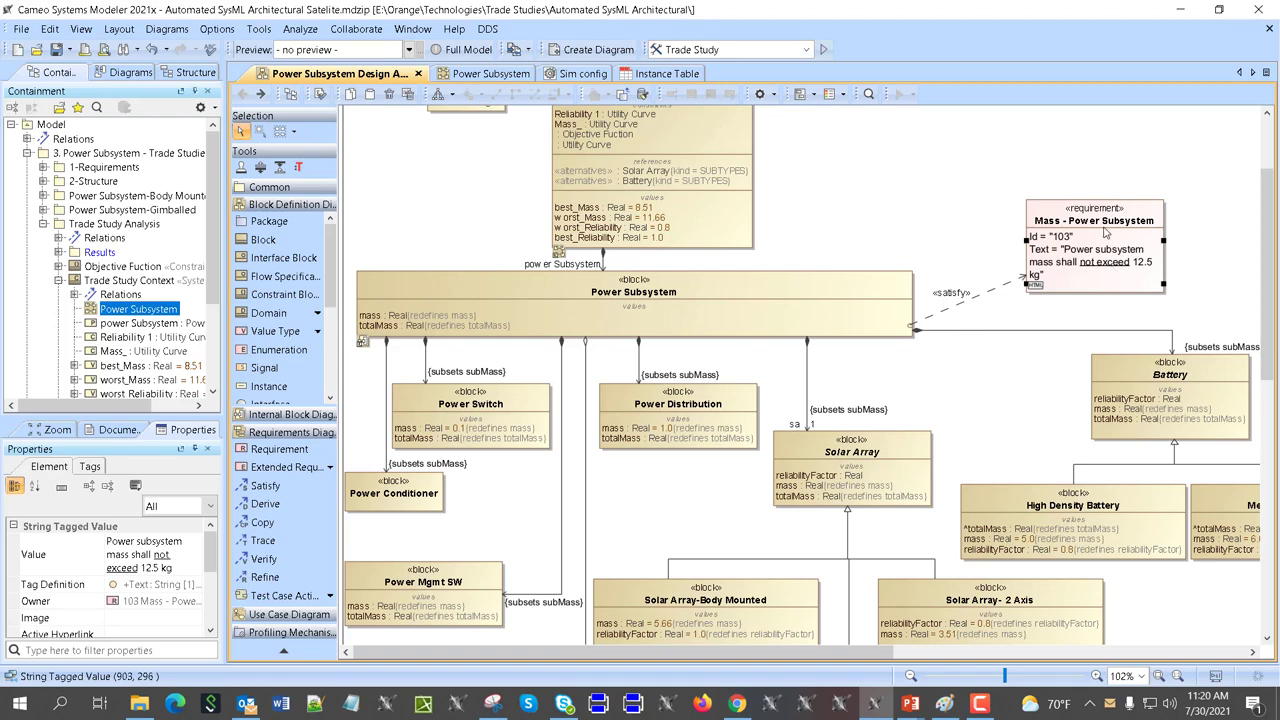
click(1104, 264)
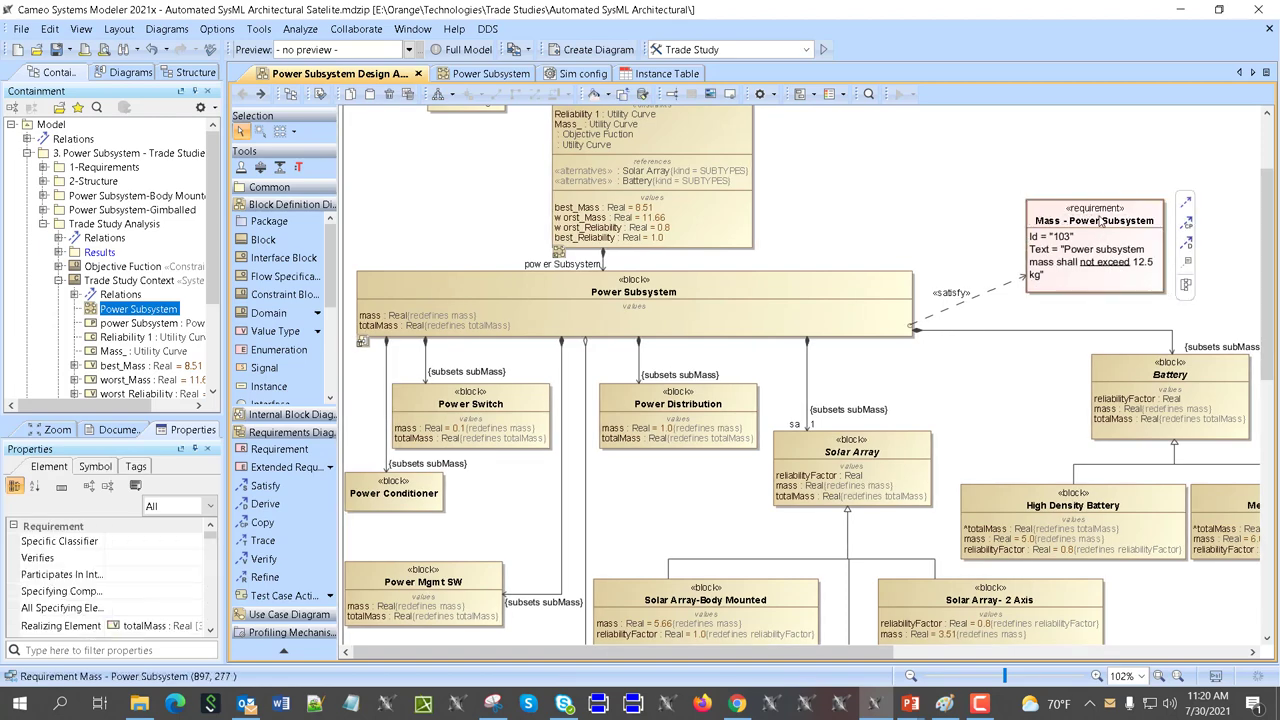
click(1096, 266)
click(1093, 268)
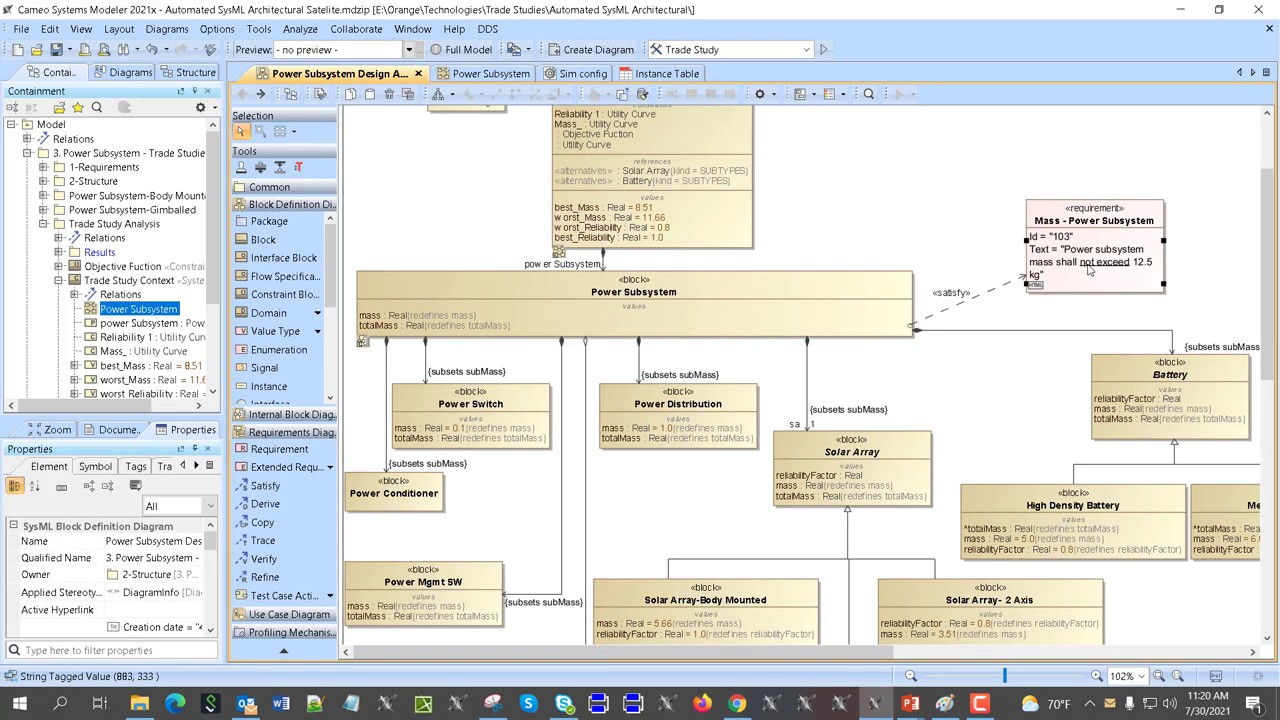
mouse_move(1092, 268)
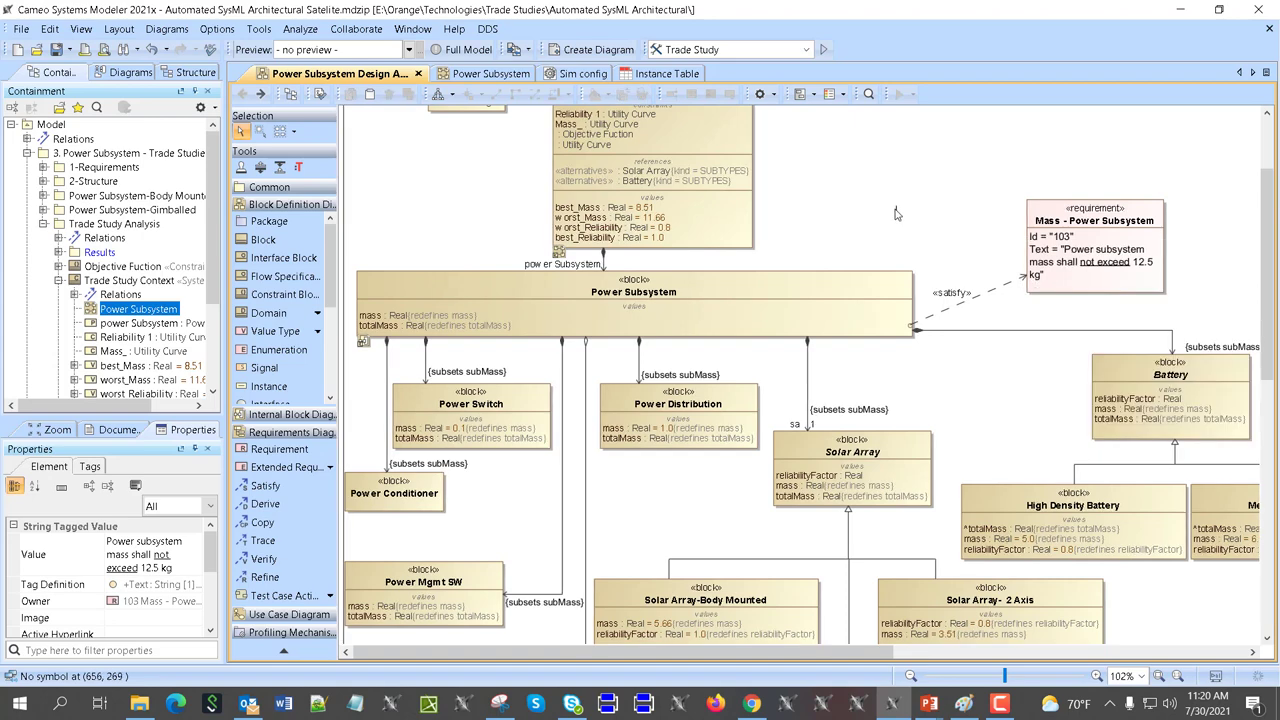
click(880, 180)
click(620, 76)
click(823, 49)
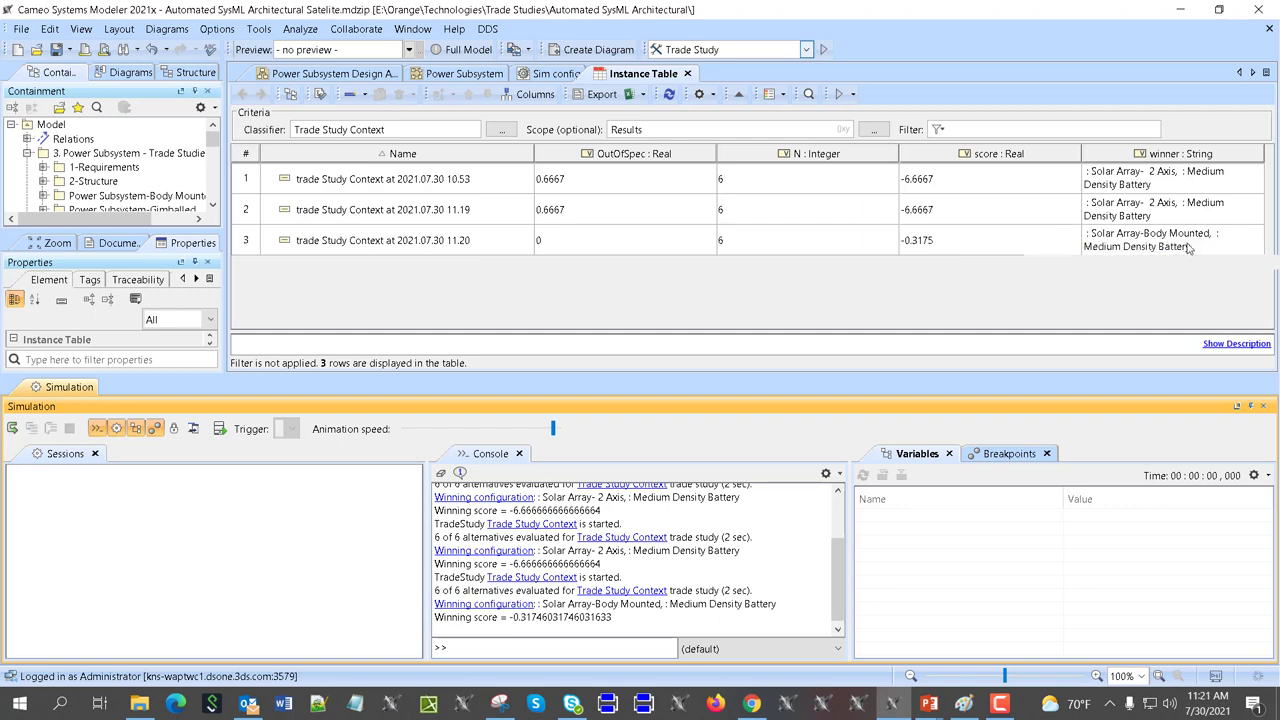
Show the Solar Array blocks, including Solar Array-Body Mounted at mass 5.66, on the diagram
click(300, 78)
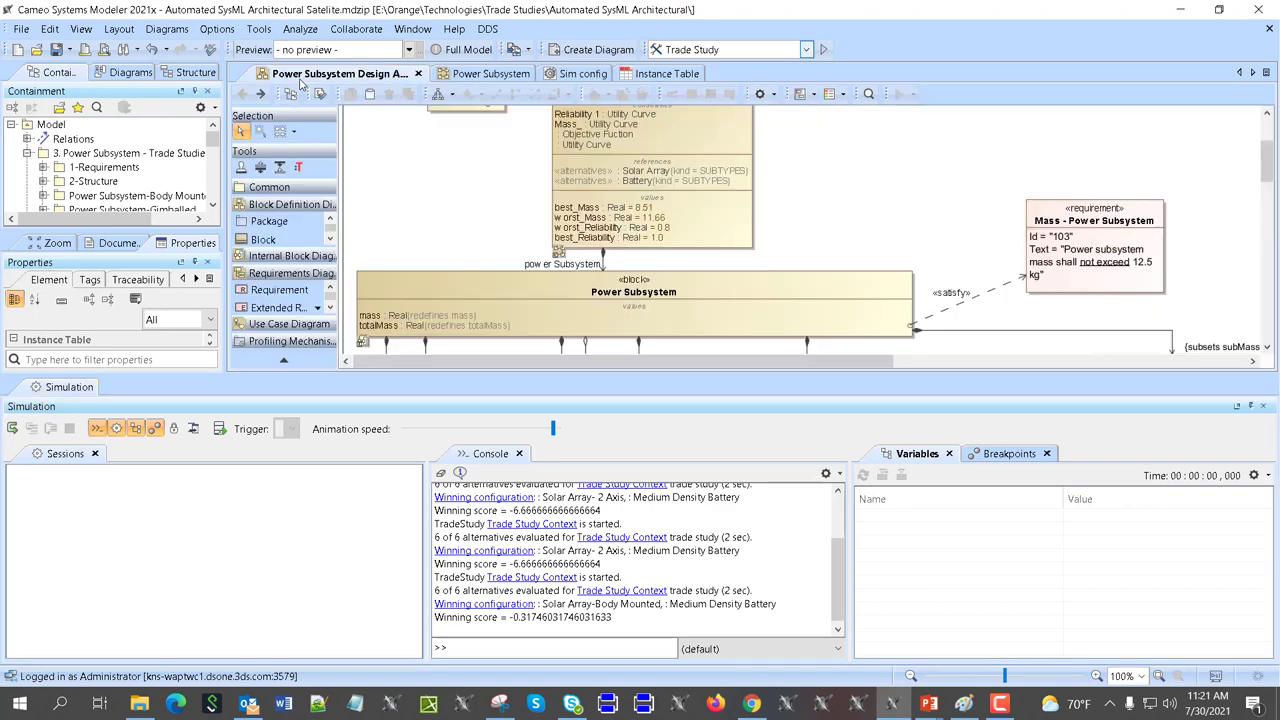
scroll(735, 300, down, 10)
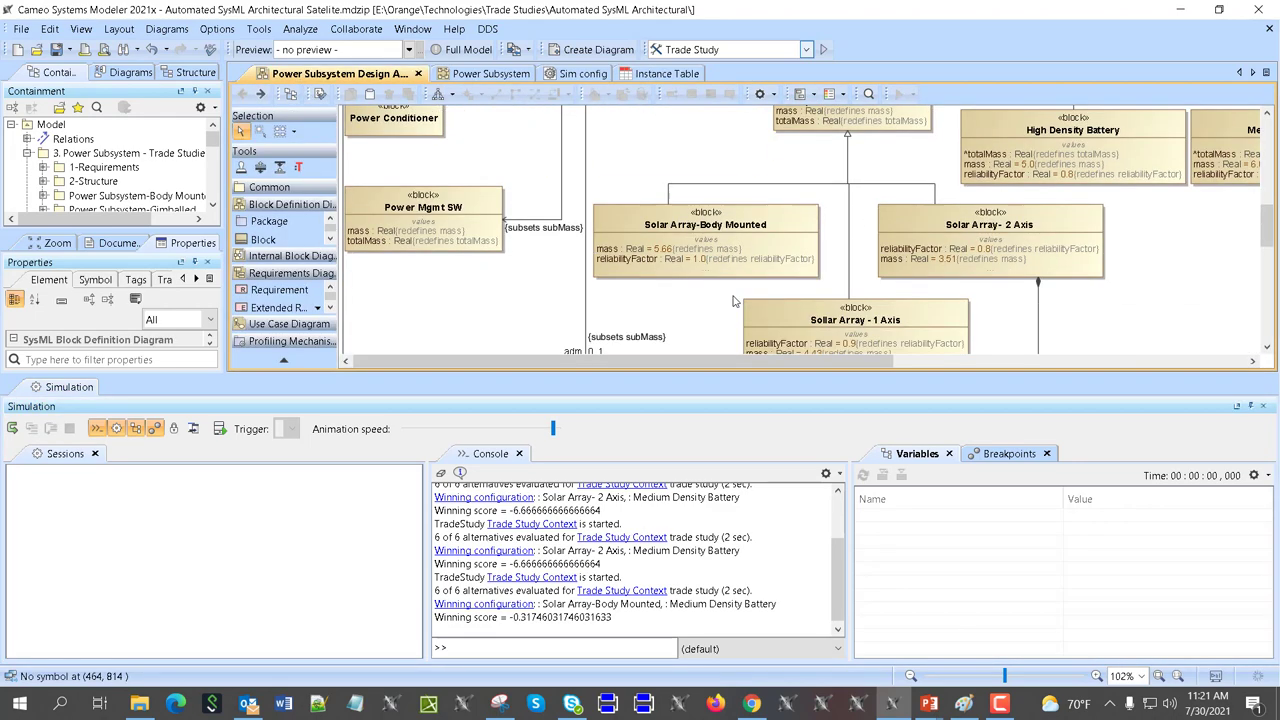
scroll(735, 300, down, 1)
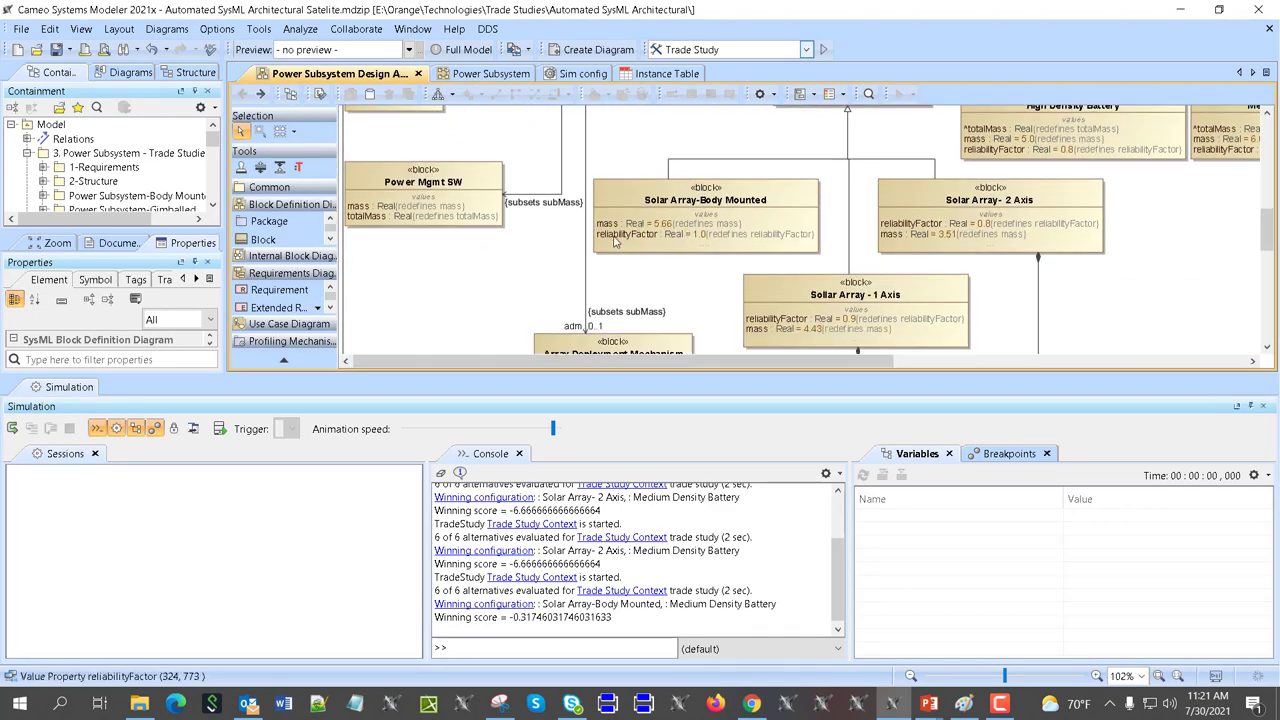